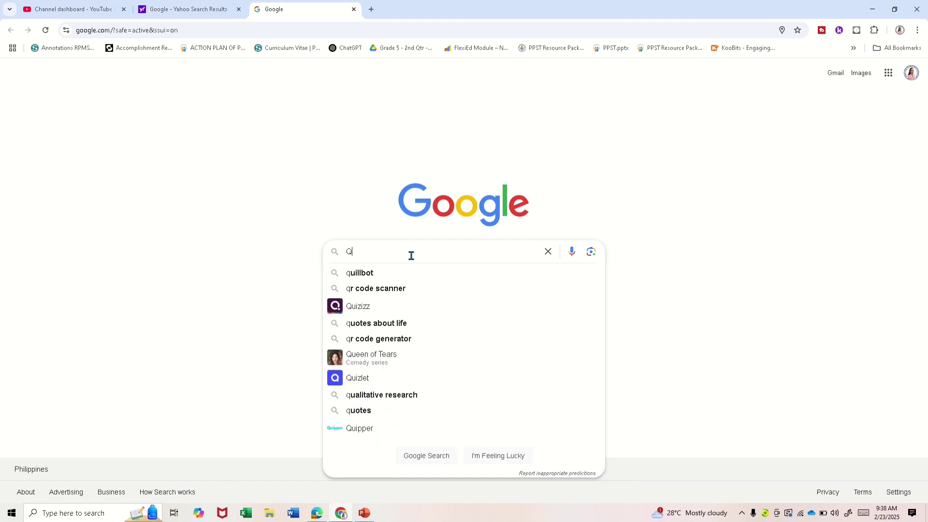
Step: Search Google for Quizizz.com and open the Quizizz homepage
text(zizz)
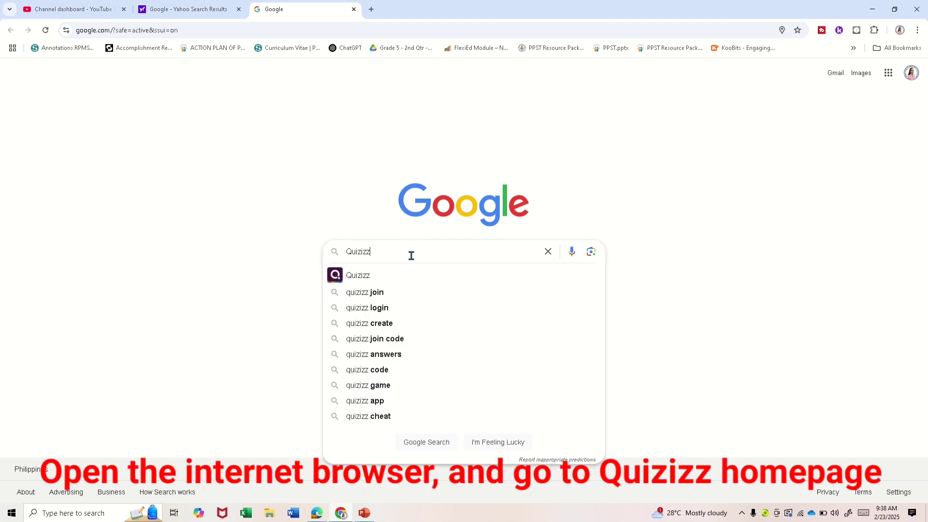
text(.)
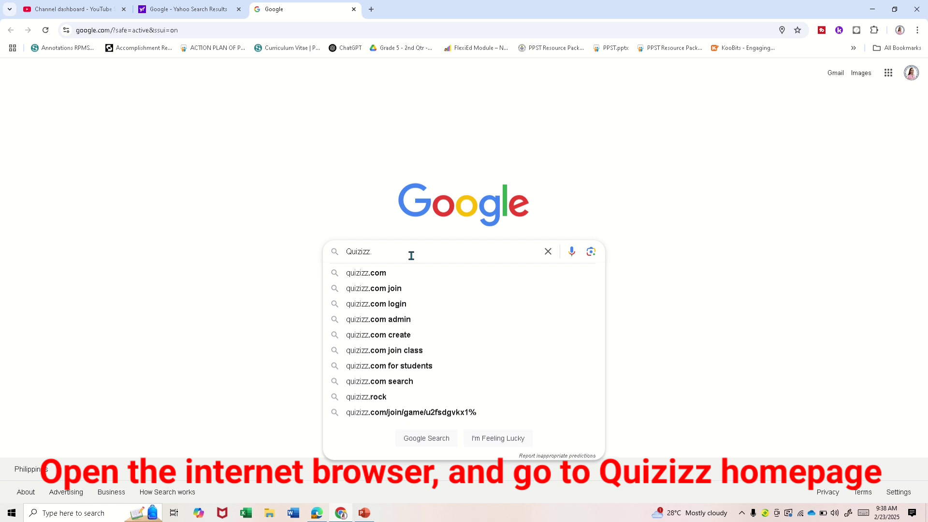
text(com)
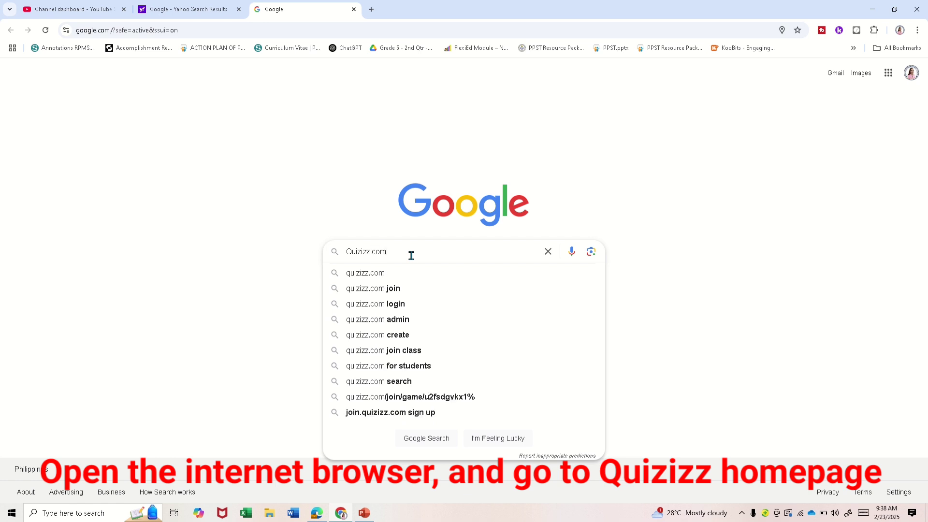
click(408, 280)
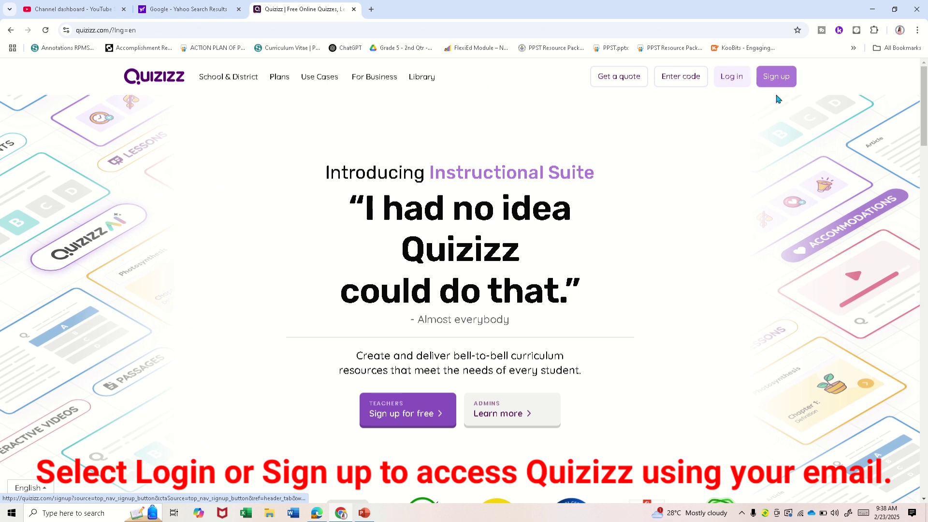
Step: Log in to an existing Quizizz account through Google, using the fourth listed Google account
click(400, 424)
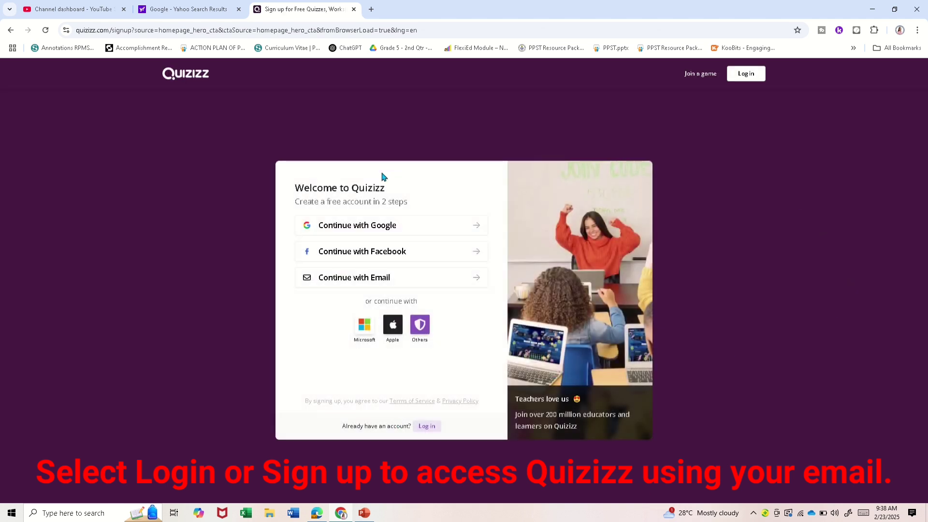
click(425, 426)
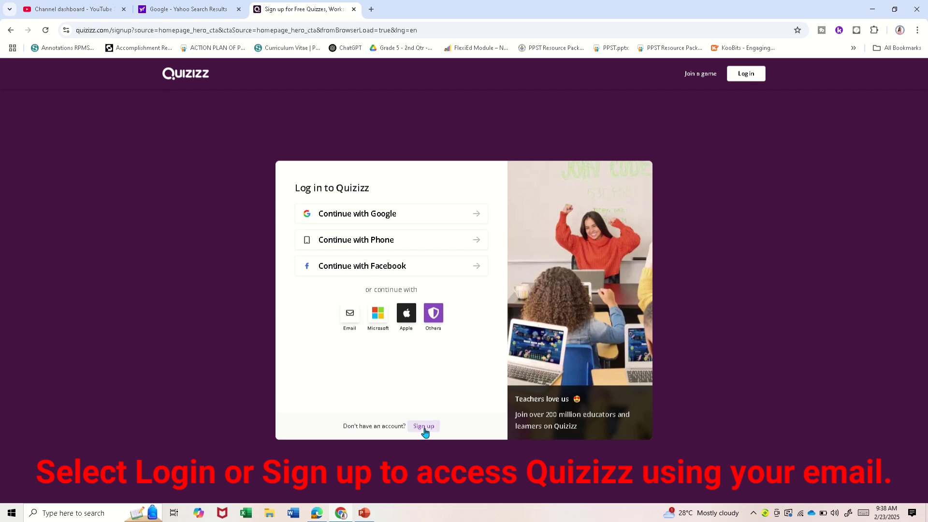
click(401, 221)
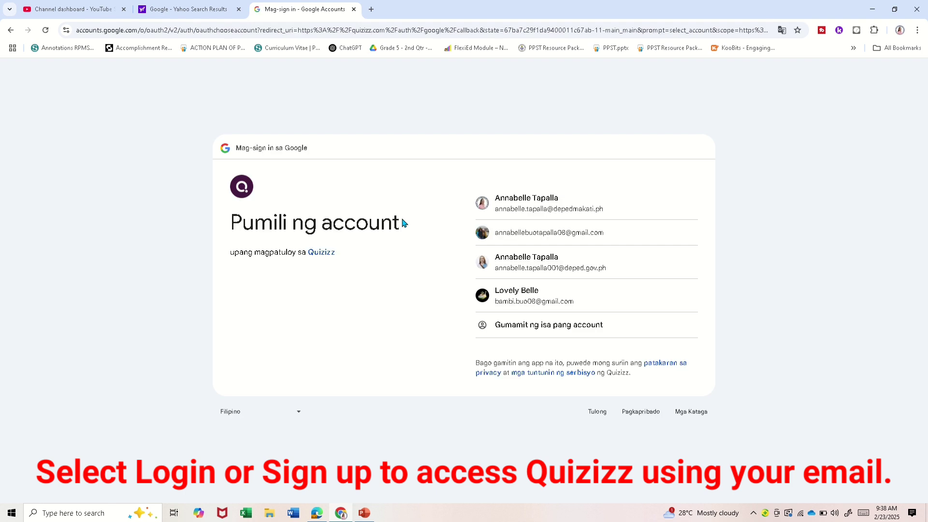
click(514, 307)
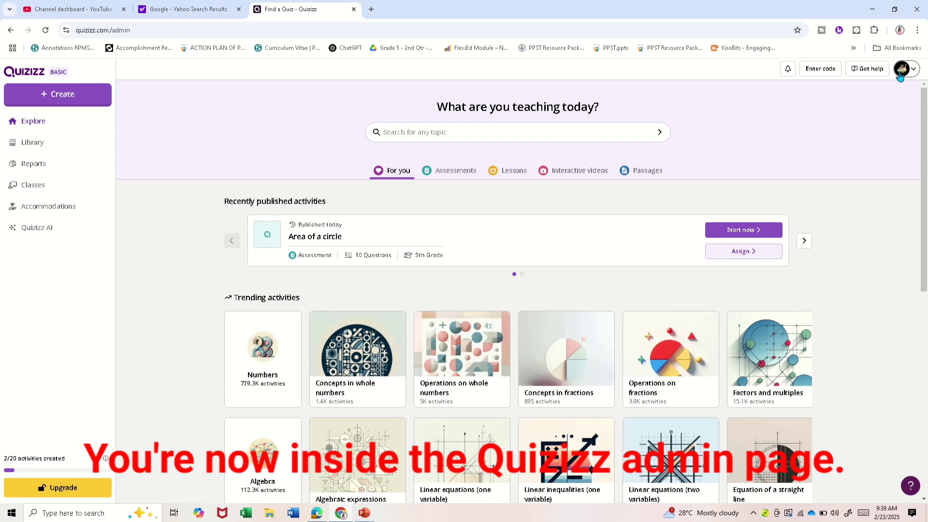
Step: Check the signed-in account's options and the library of created quizzes, ending on the Explore page
click(911, 75)
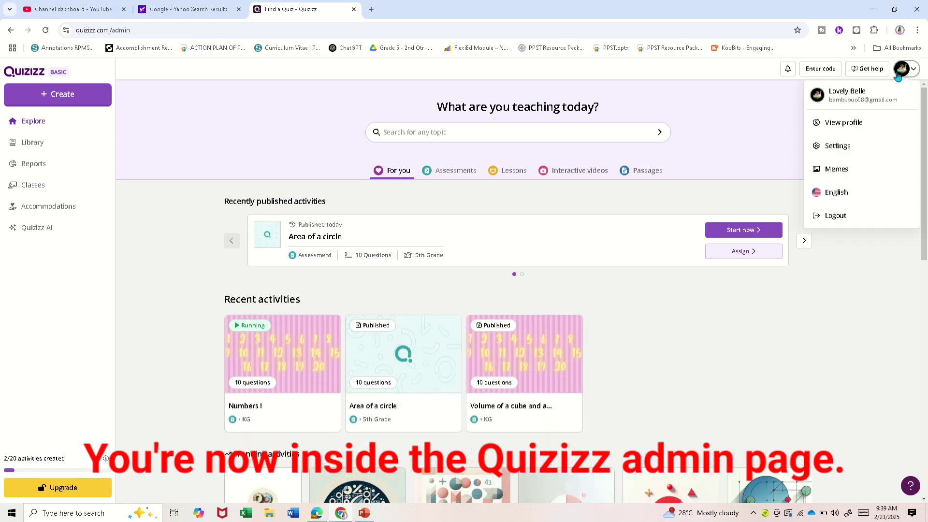
click(678, 101)
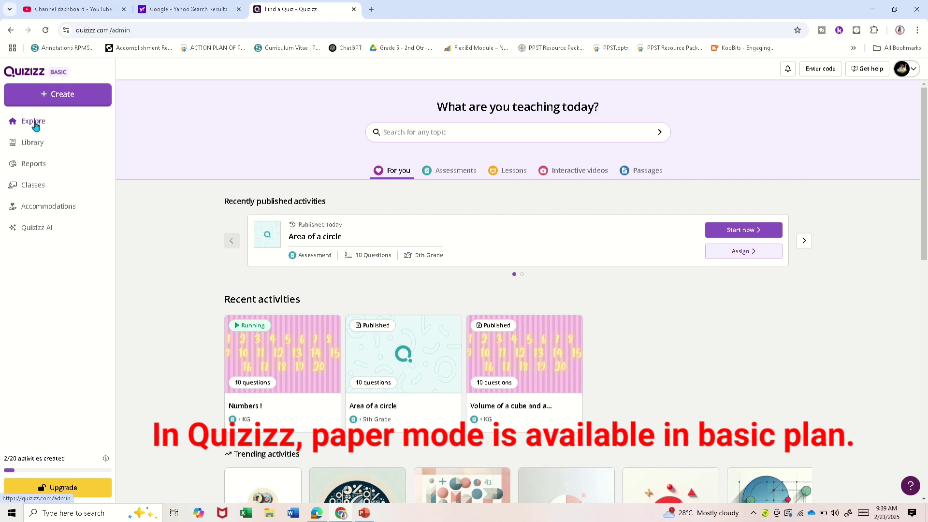
click(35, 125)
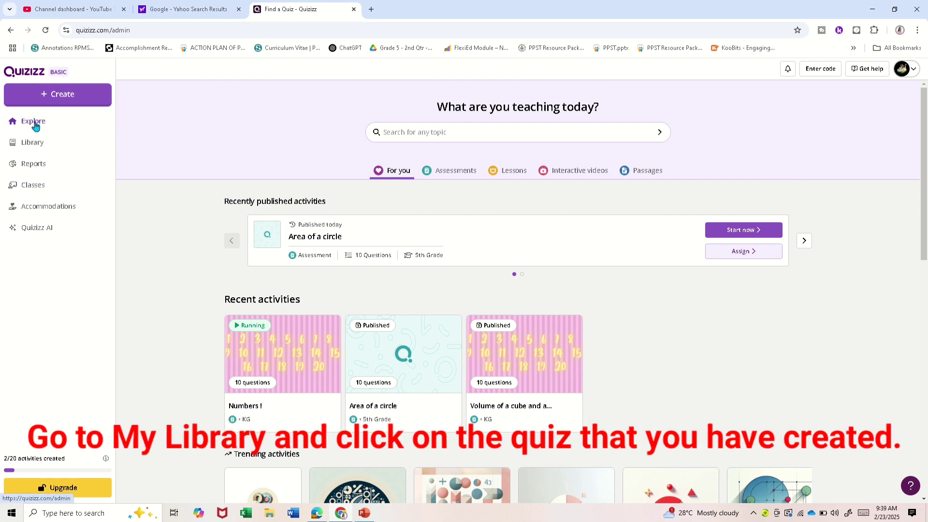
click(30, 146)
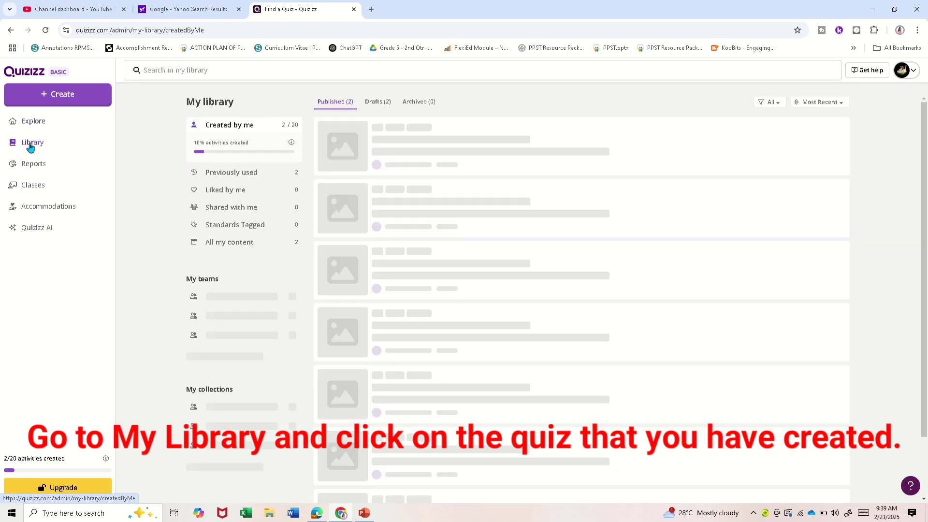
click(34, 123)
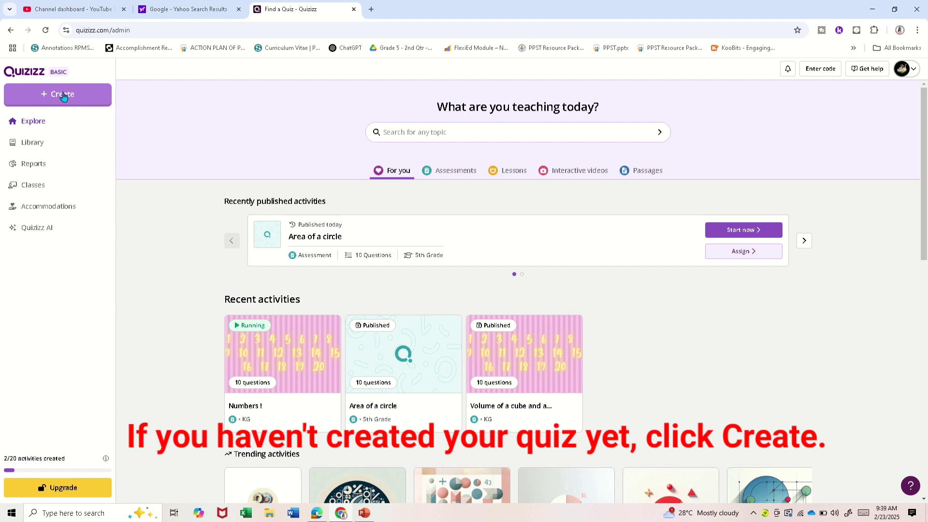
Step: Start a new assessment and choose to create it from scratch
click(62, 96)
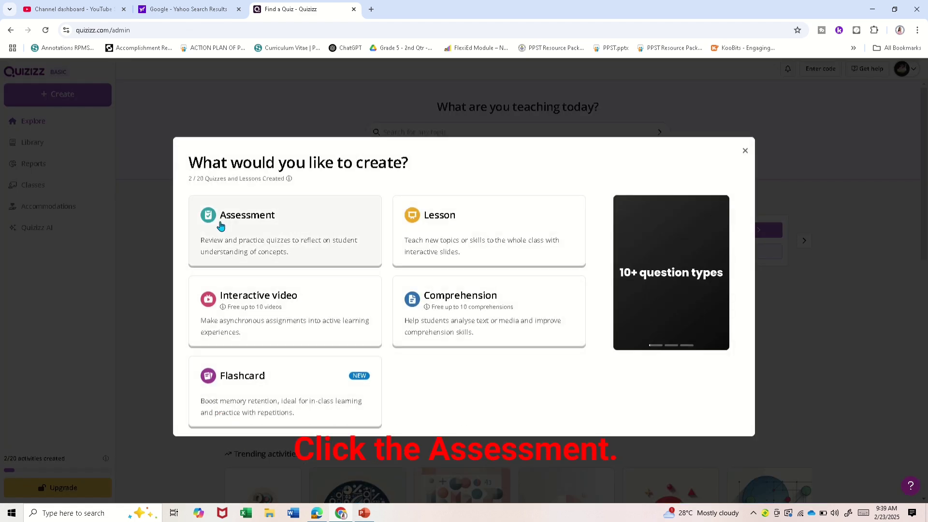
click(276, 246)
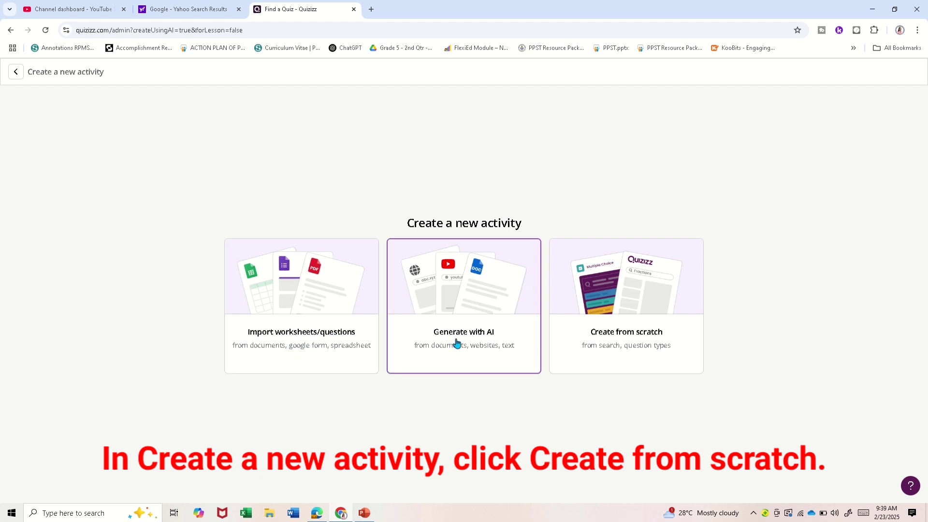
click(625, 301)
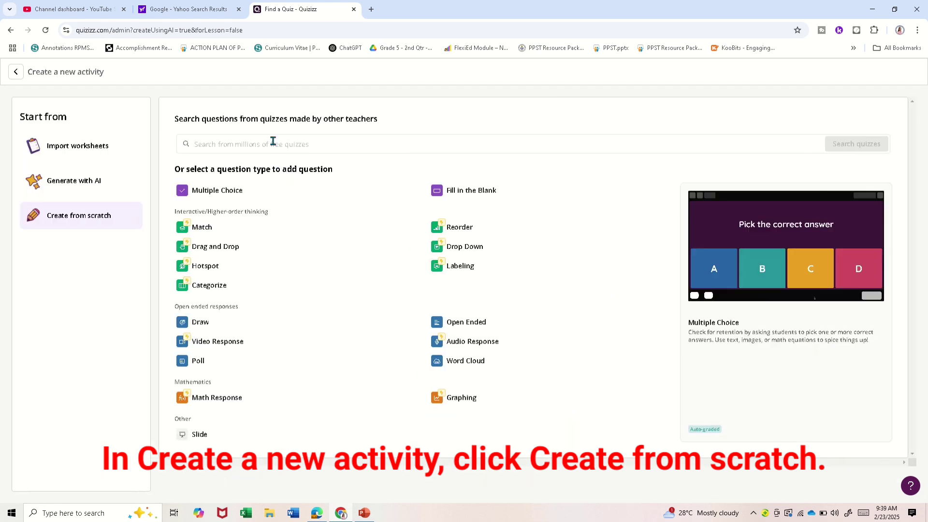
Step: Search other teachers' quizzes for "Addition of decimals"
click(273, 141)
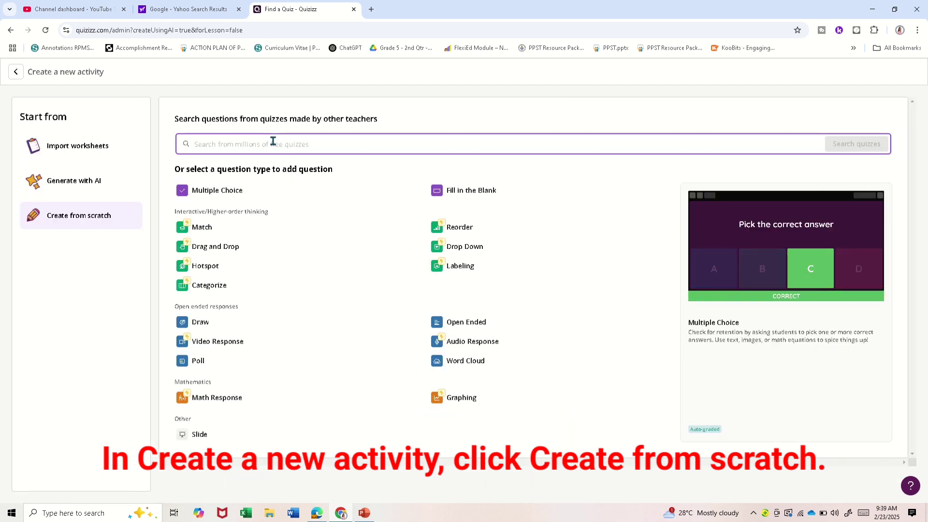
text(A)
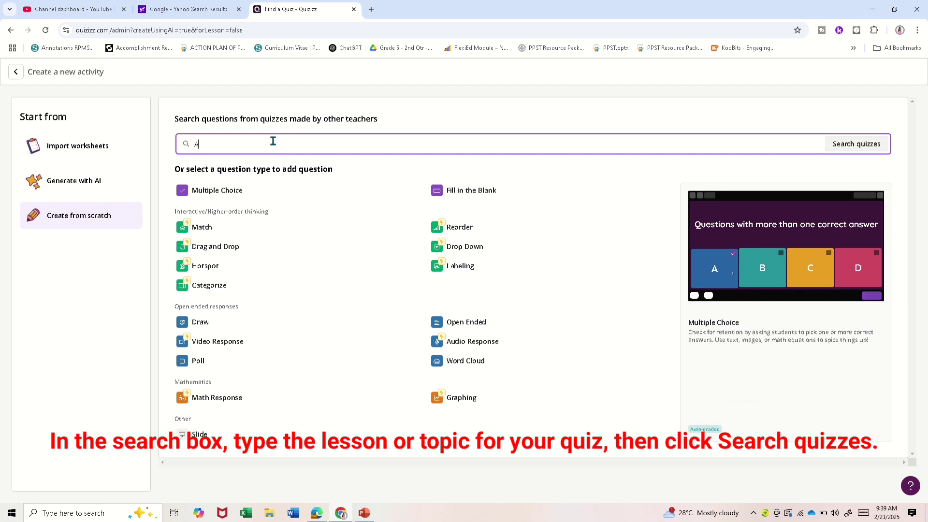
text(ddition of)
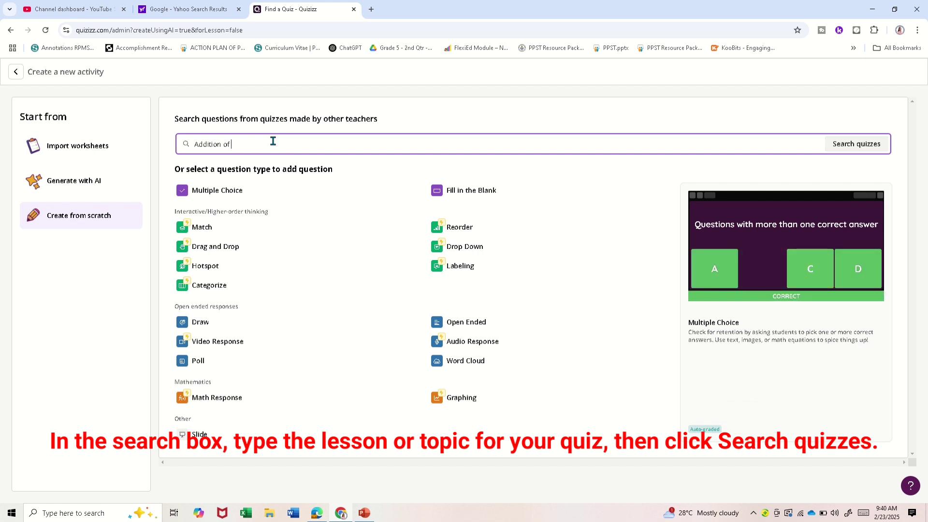
text( decima)
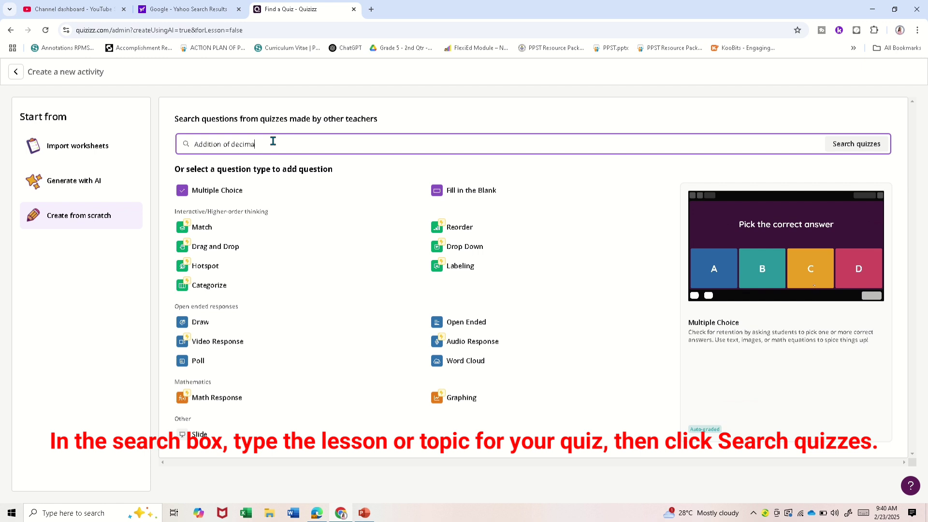
text(ls)
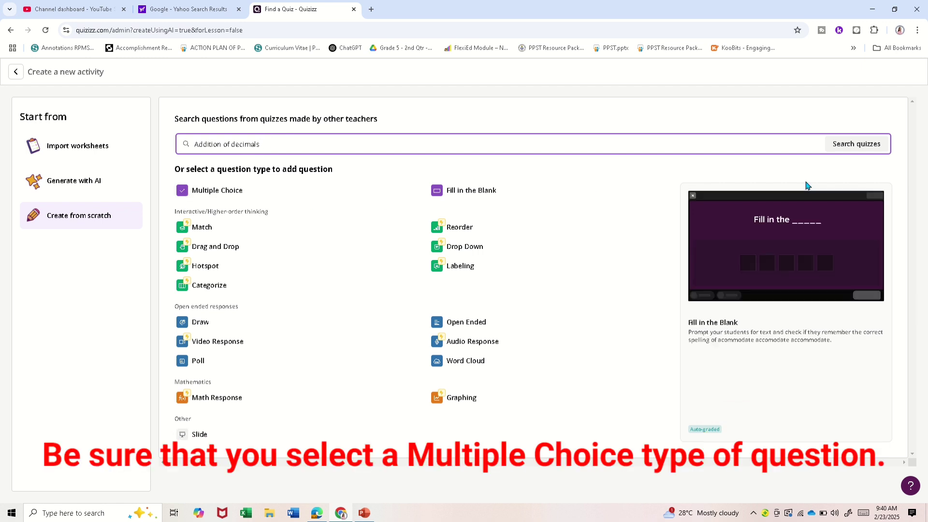
click(856, 145)
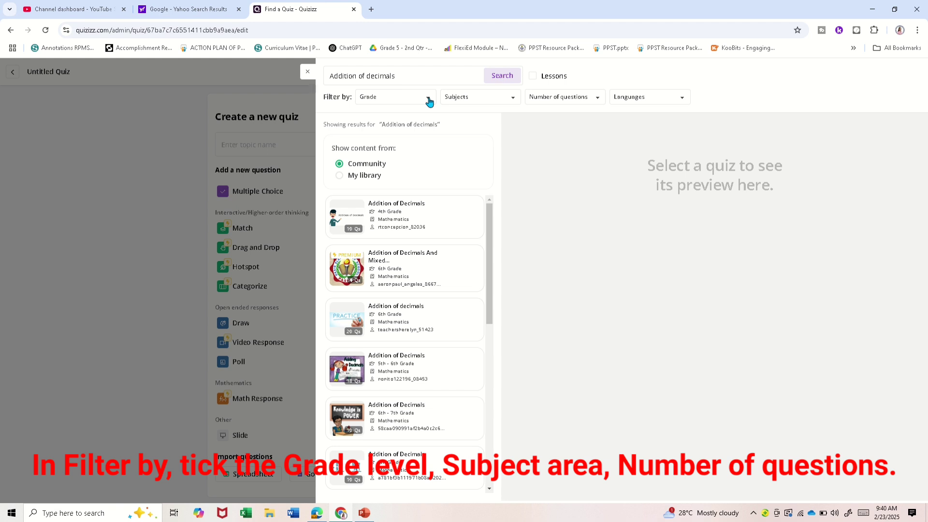
Step: Filter the quiz results to 5th grade, Mathematics and 1-10 questions
click(429, 99)
click(375, 204)
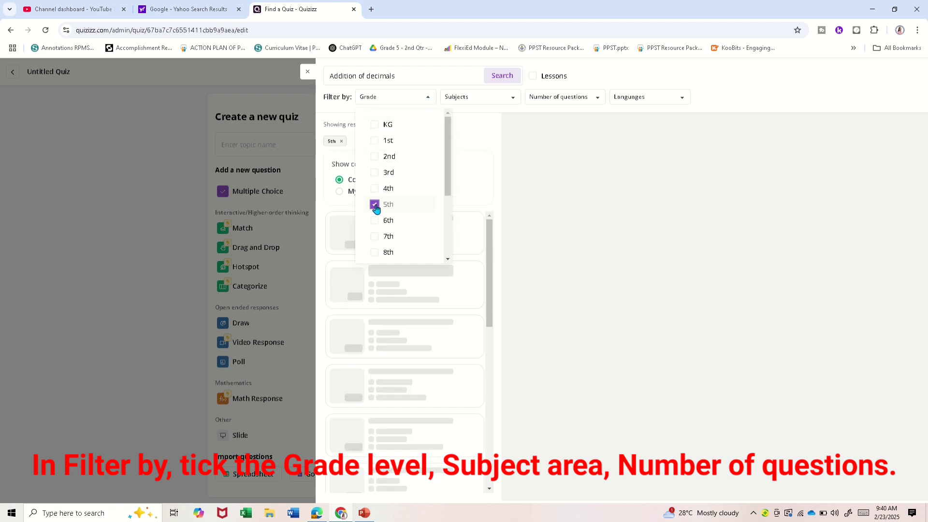
click(513, 100)
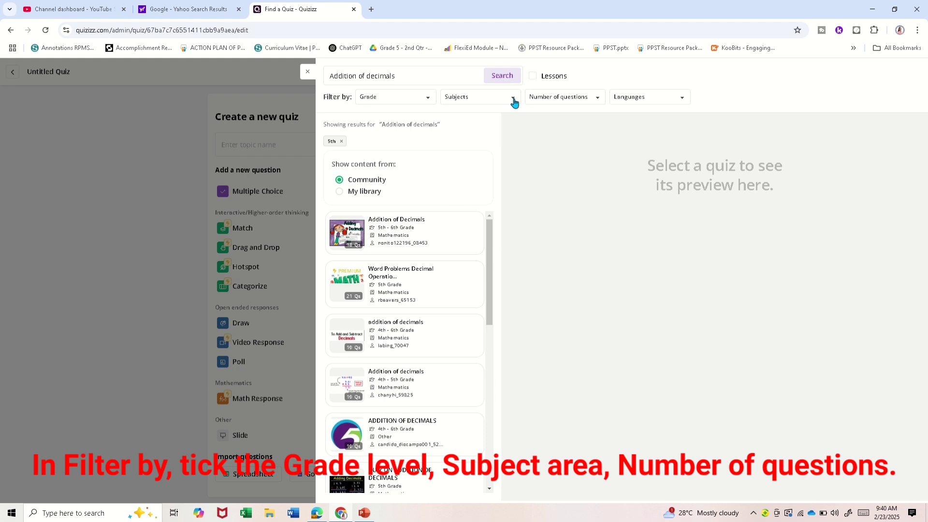
click(514, 99)
click(497, 127)
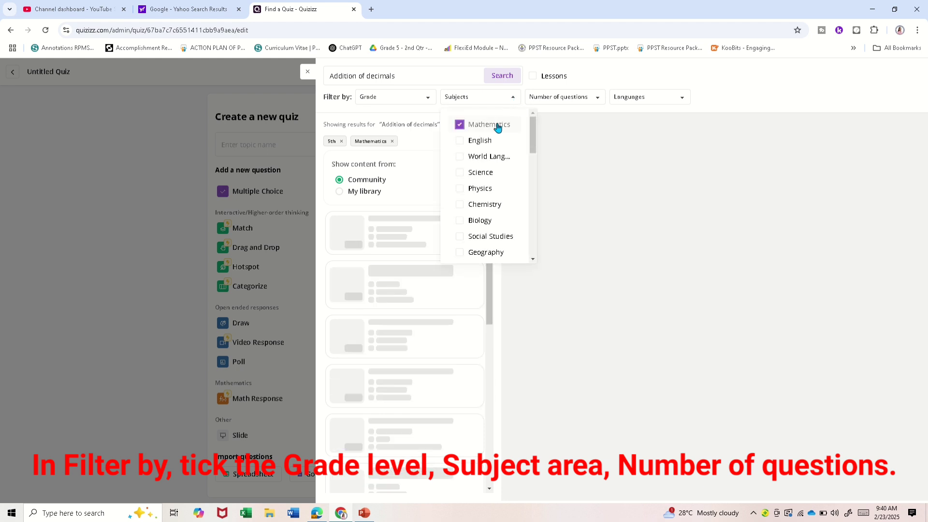
click(598, 98)
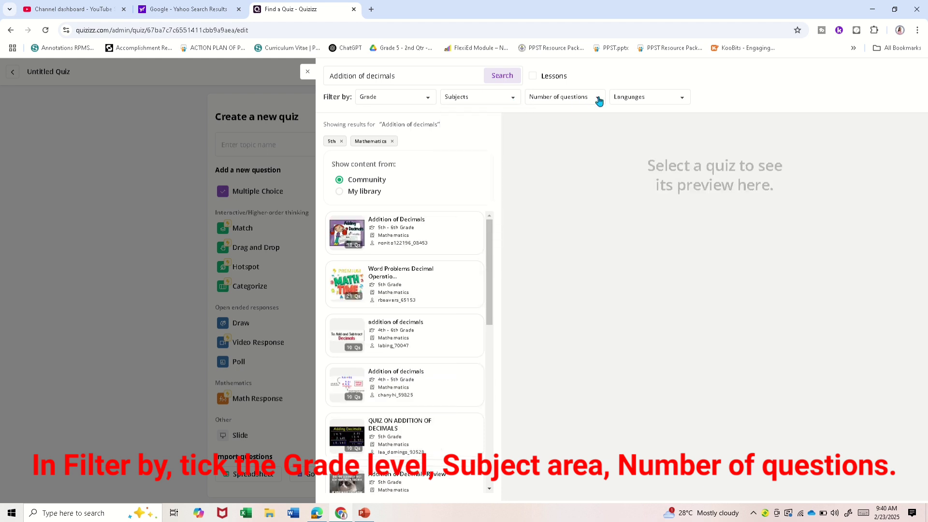
click(597, 97)
click(555, 126)
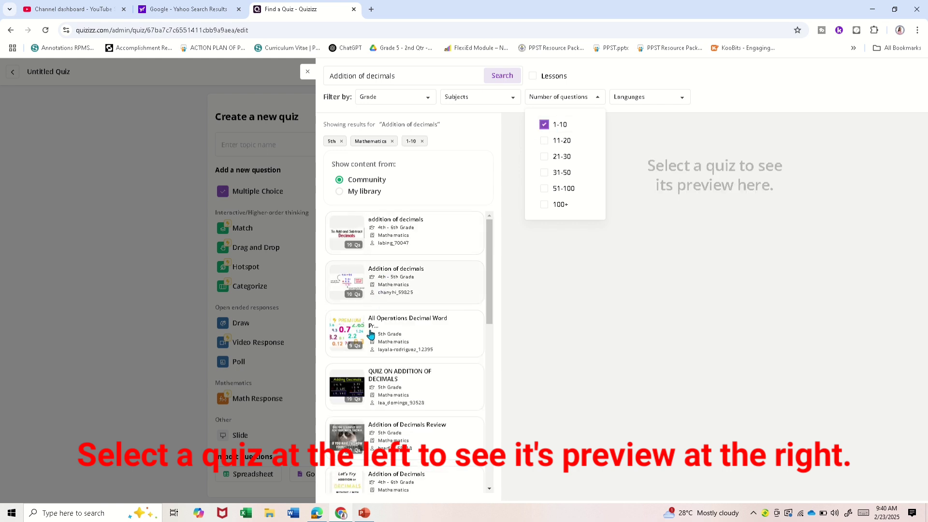
Step: Browse the filtered quizzes and add all 10 questions from the first "addition of decimals" quiz (4th - 6th Grade) to the untitled quiz
drag(489, 313, 467, 475)
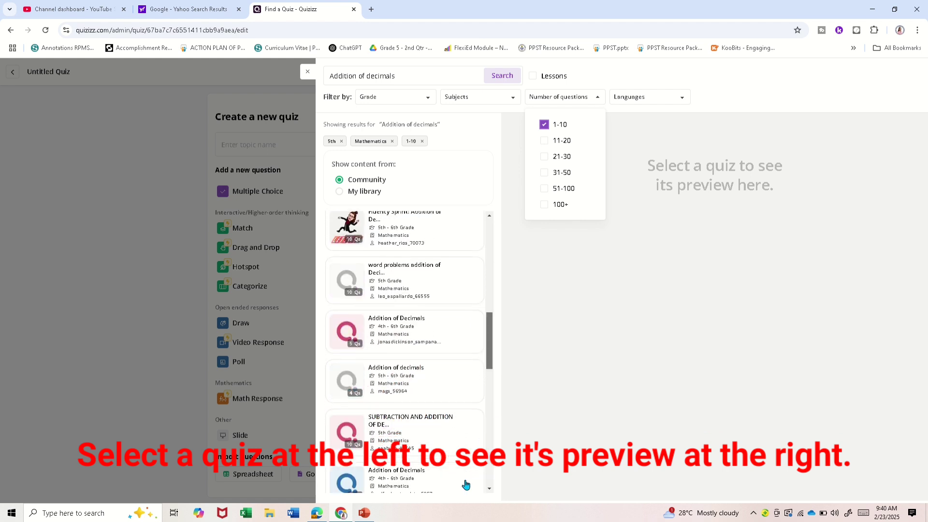
scroll(465, 484, down, 10)
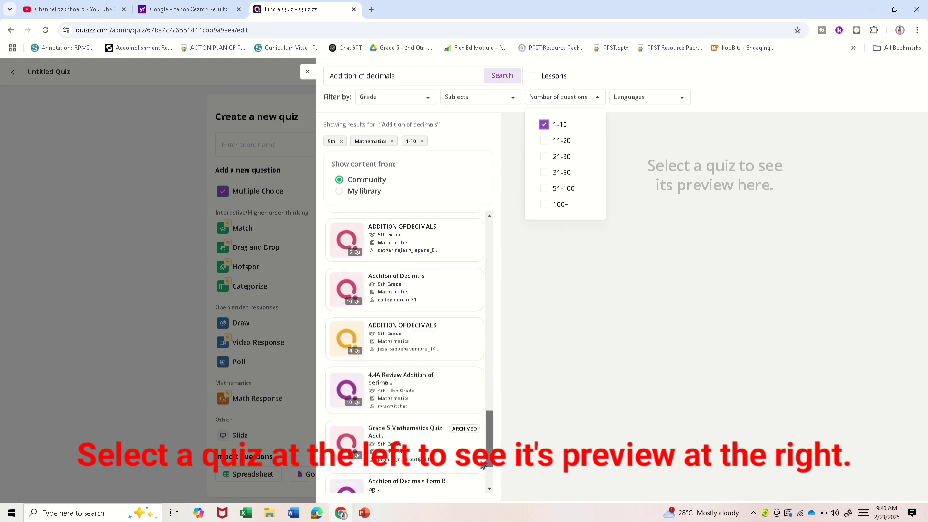
drag(482, 464, 487, 254)
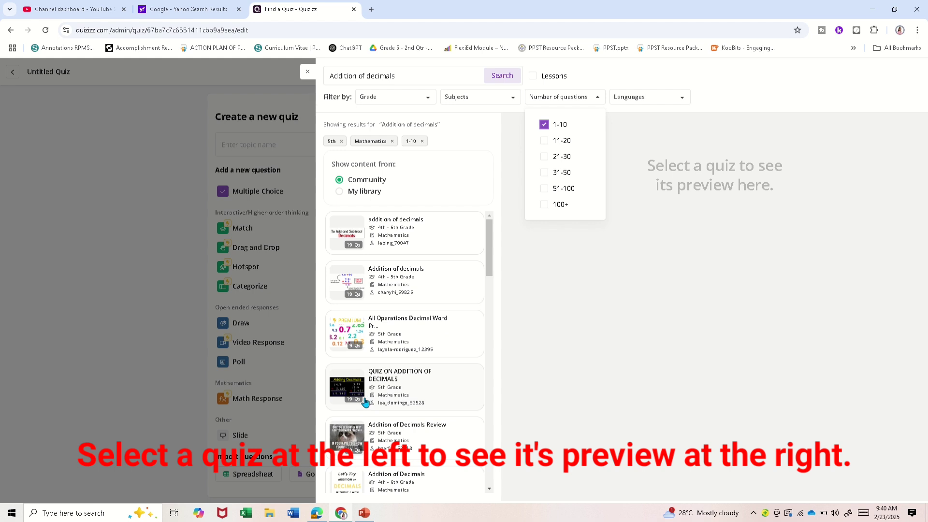
scroll(394, 437, down, 1)
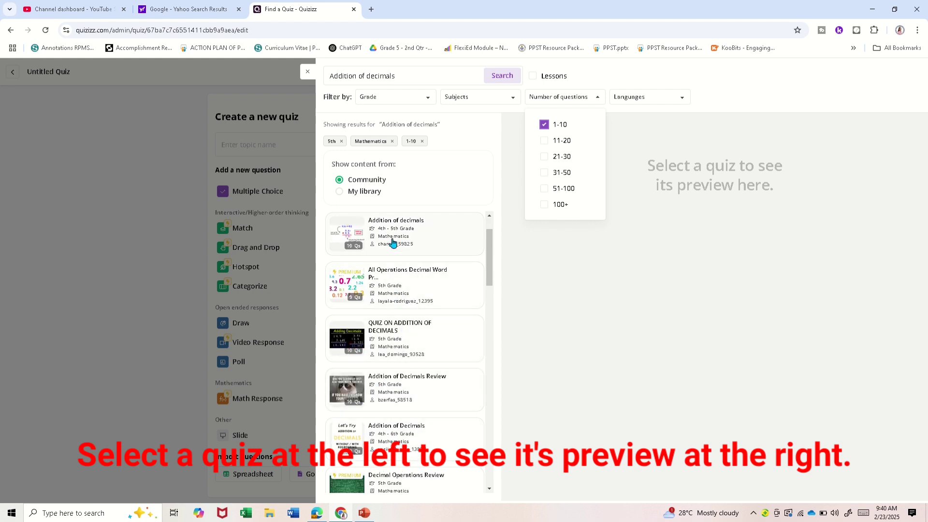
scroll(399, 309, down, 3)
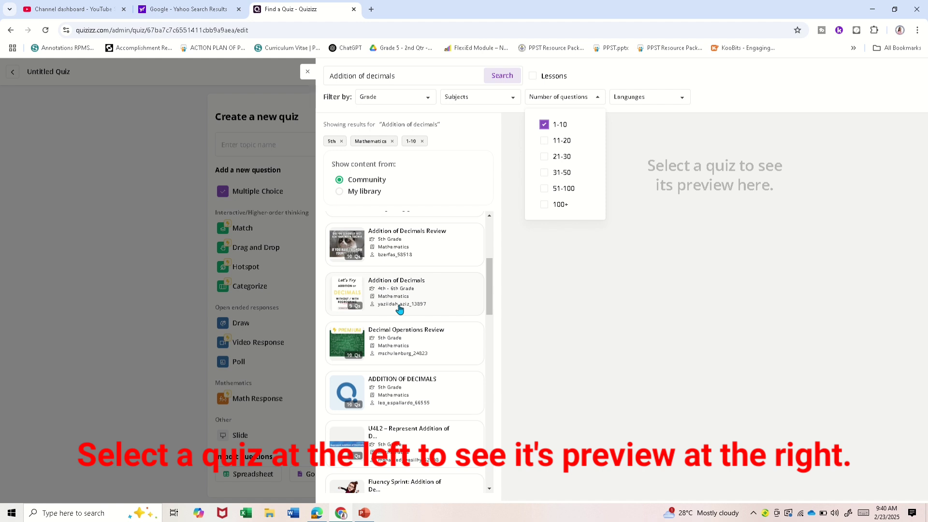
scroll(399, 309, up, 4)
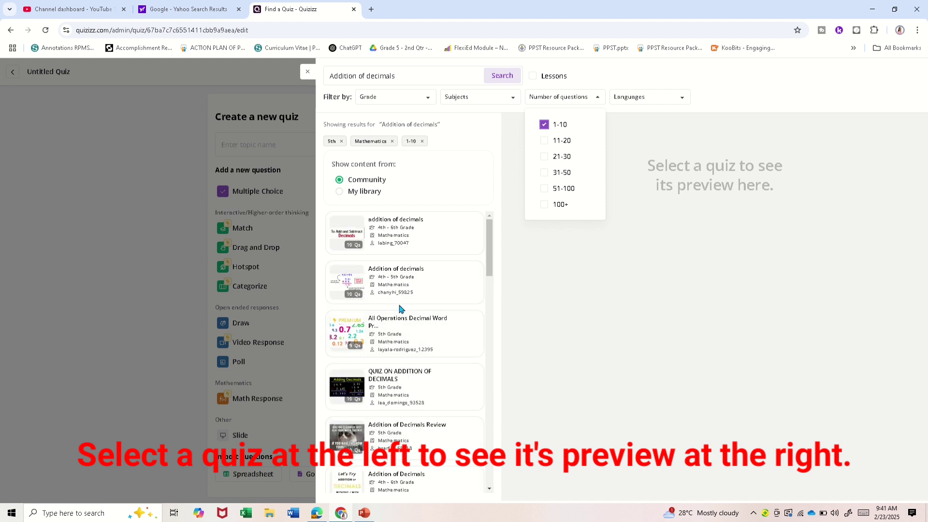
click(392, 239)
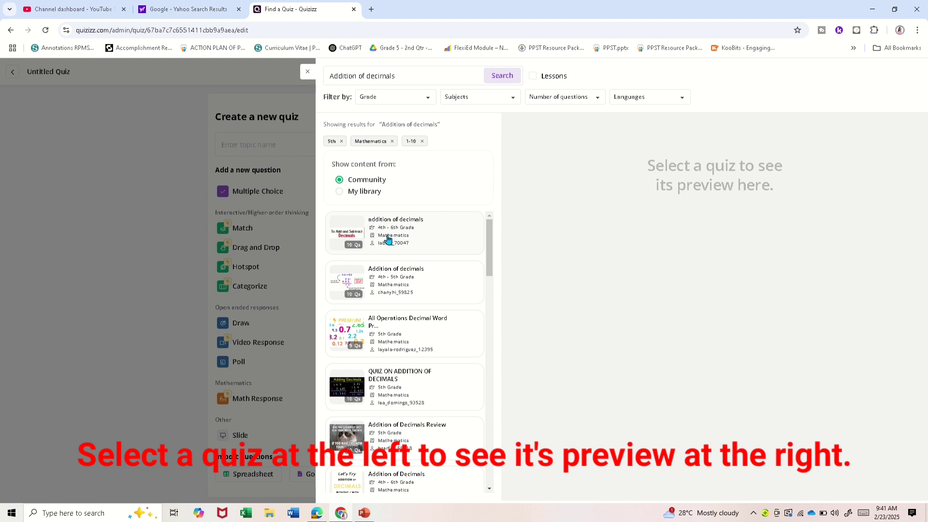
click(358, 235)
click(873, 134)
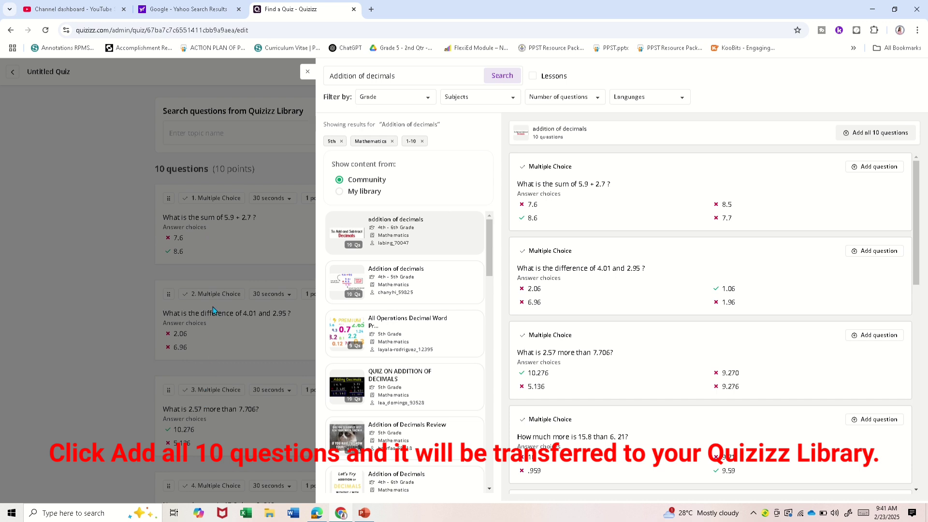
Step: Close the question library search and review the 10 added questions in the quiz editor
click(307, 73)
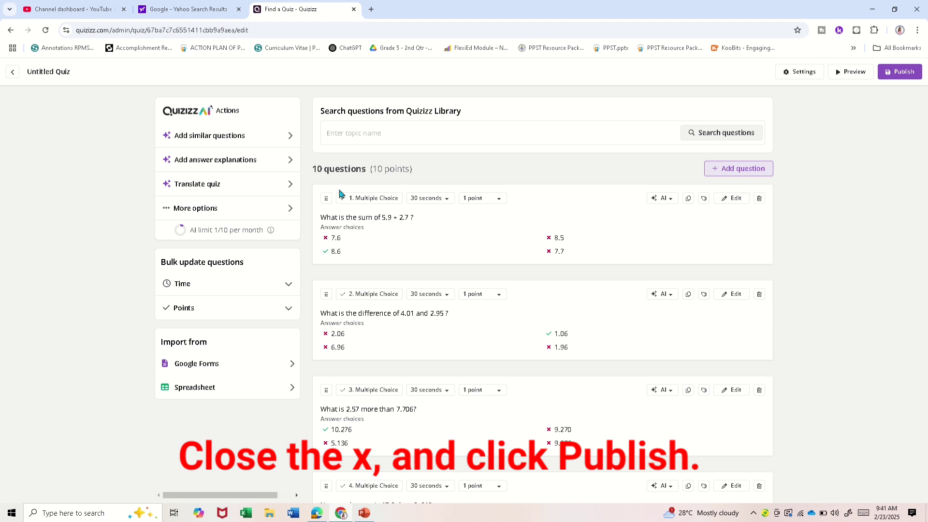
scroll(338, 282, down, 4)
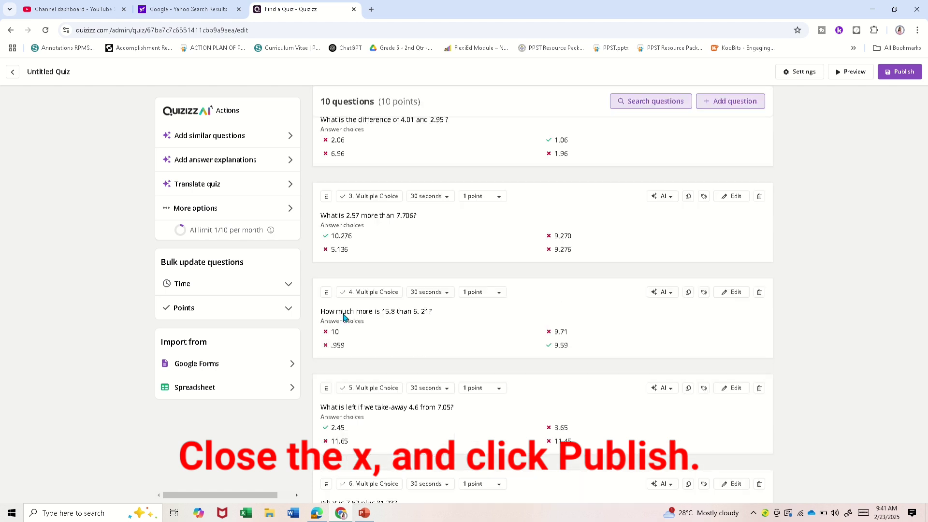
scroll(367, 312, down, 7)
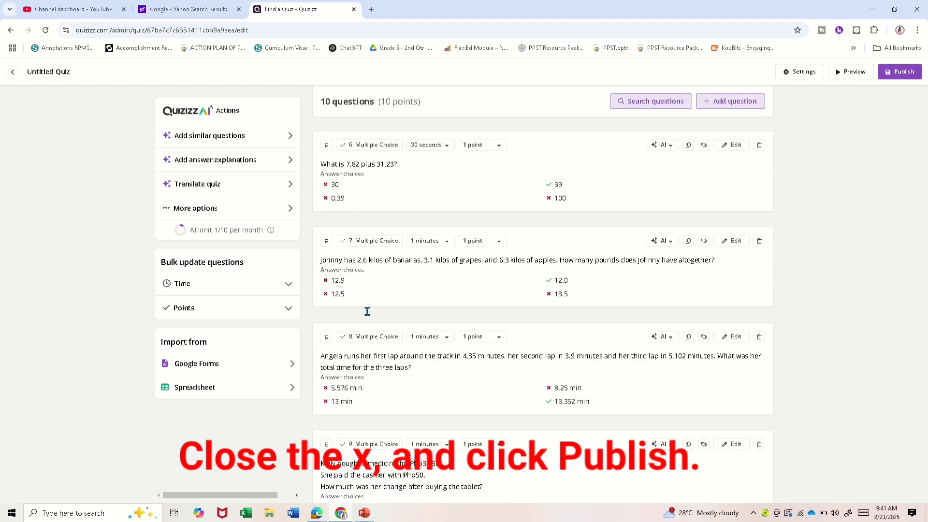
scroll(367, 315, down, 4)
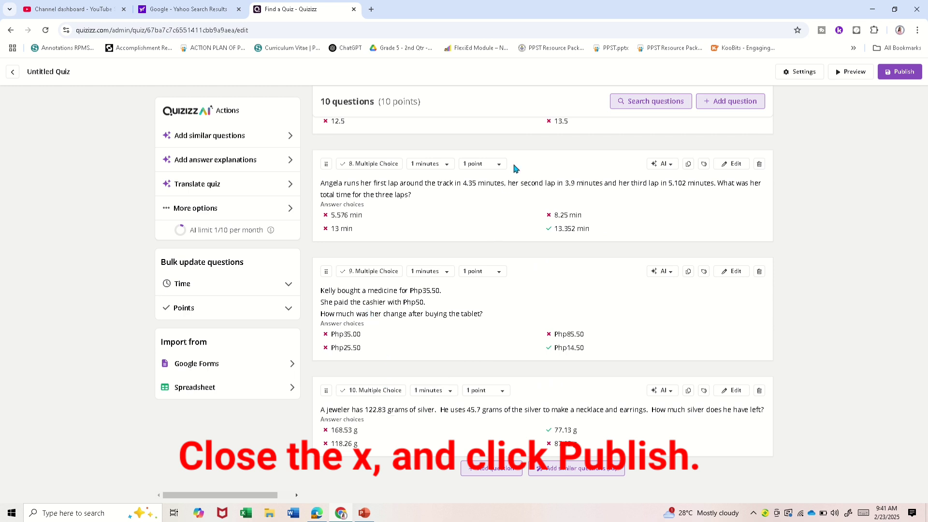
scroll(515, 166, up, 6)
scroll(515, 165, up, 9)
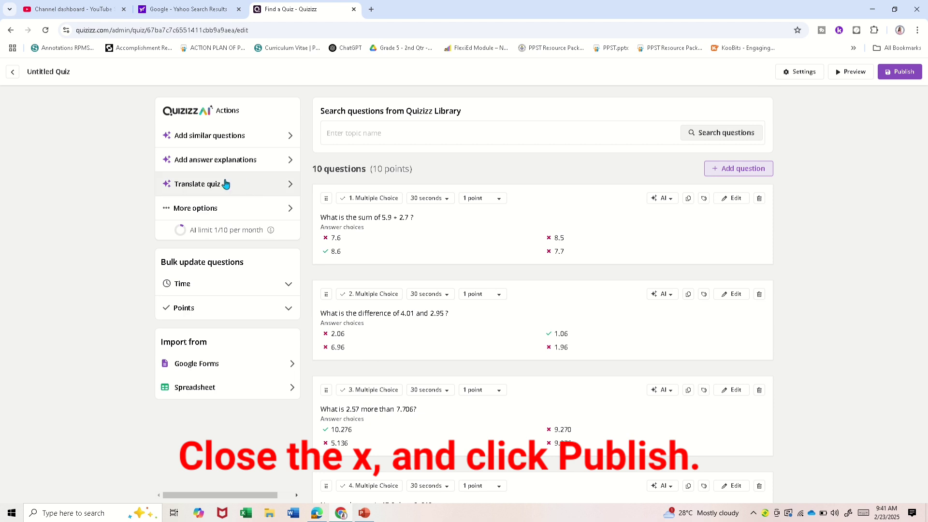
Step: Publish the quiz under the name "Addition of Decimals" with subject Mathematics and grade 5th Grade
click(897, 73)
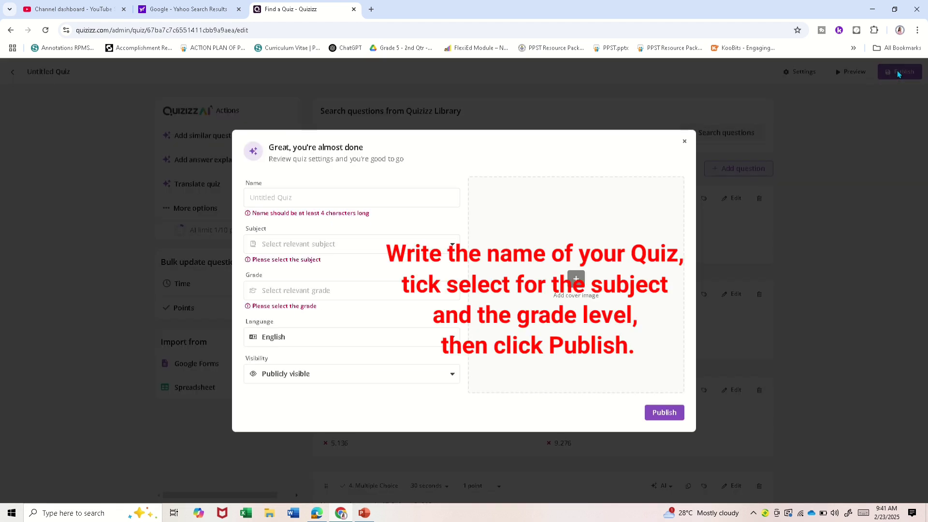
click(326, 202)
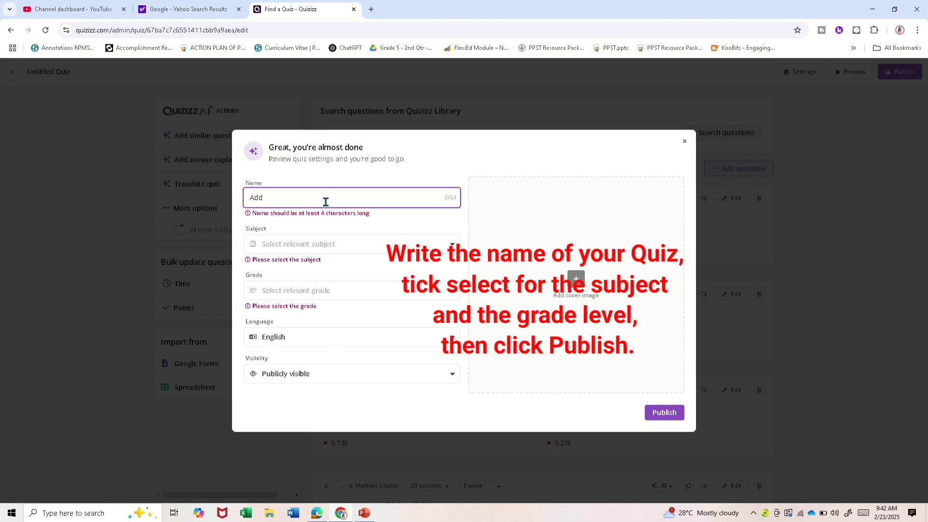
text(ition of Decimals)
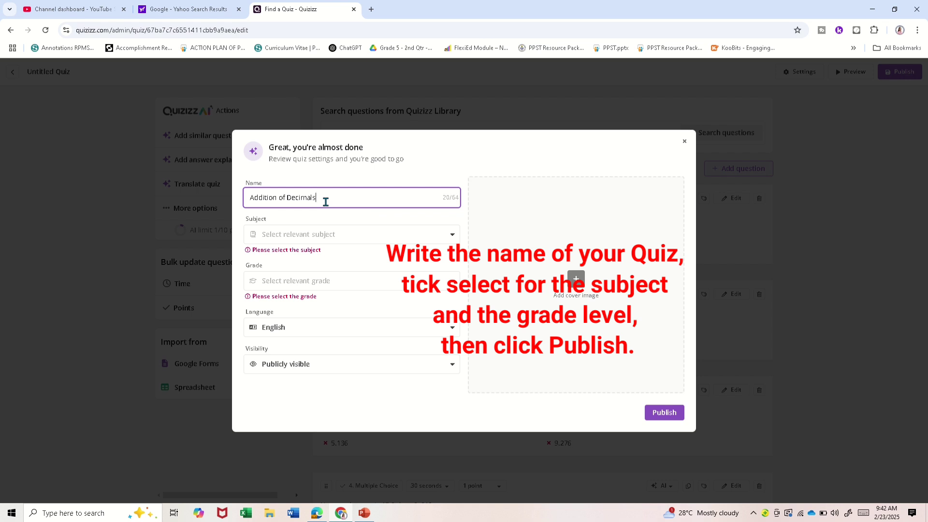
click(452, 240)
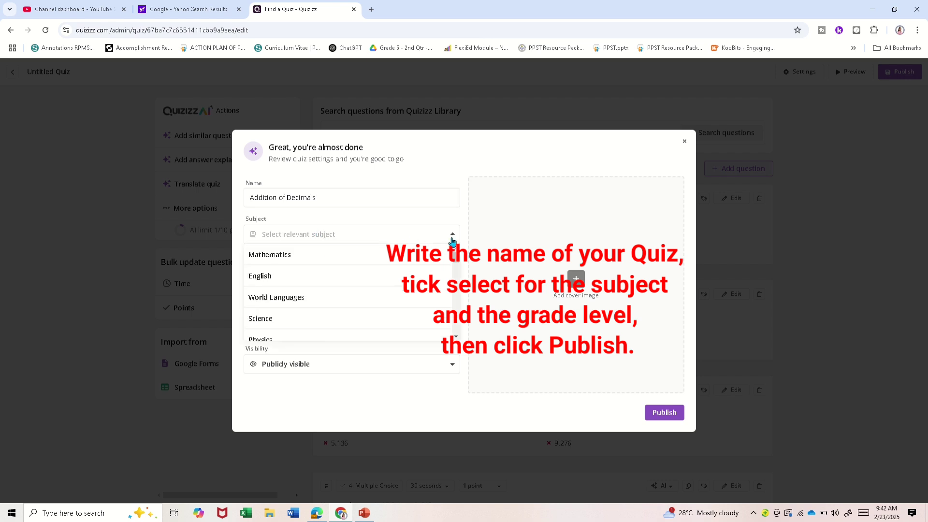
click(314, 255)
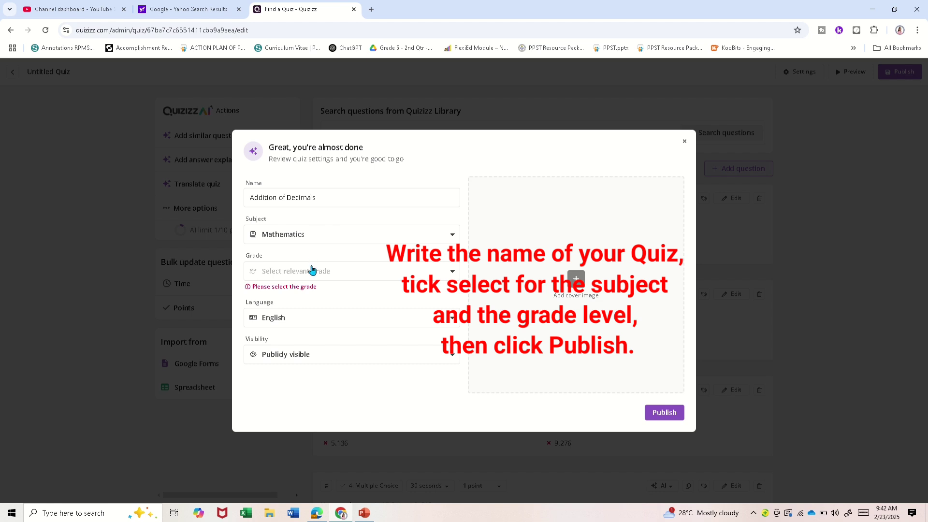
click(457, 279)
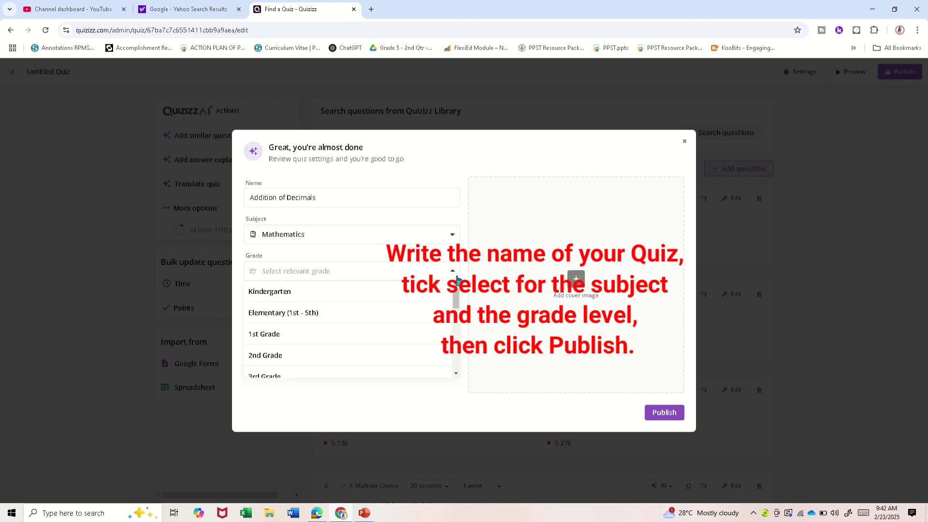
scroll(292, 351, down, 3)
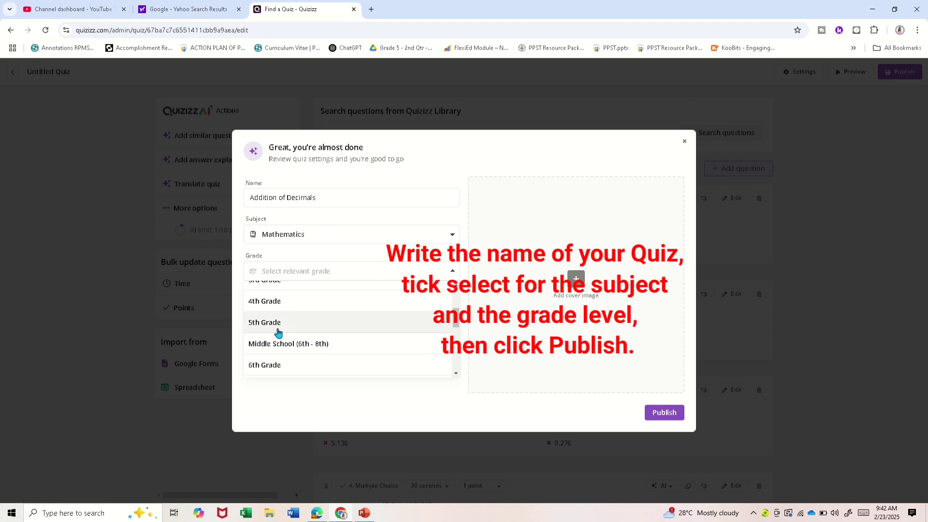
click(278, 324)
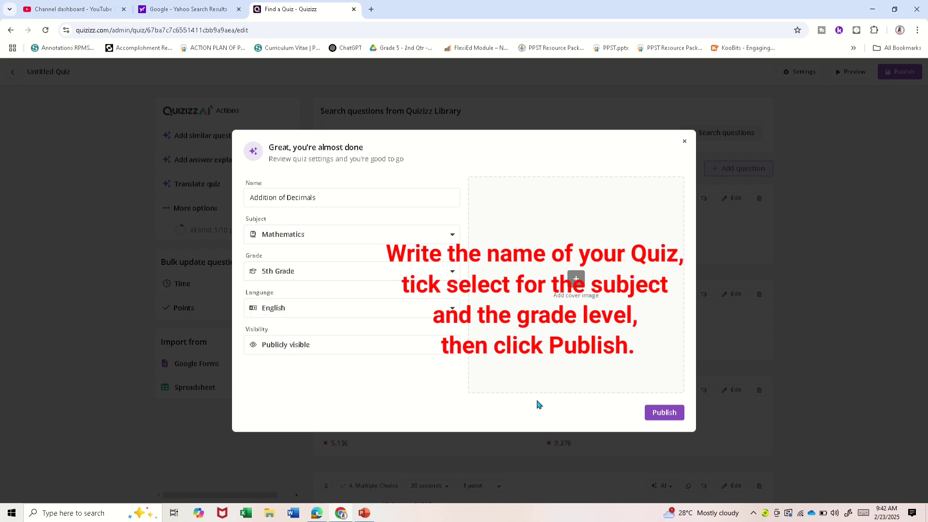
click(667, 414)
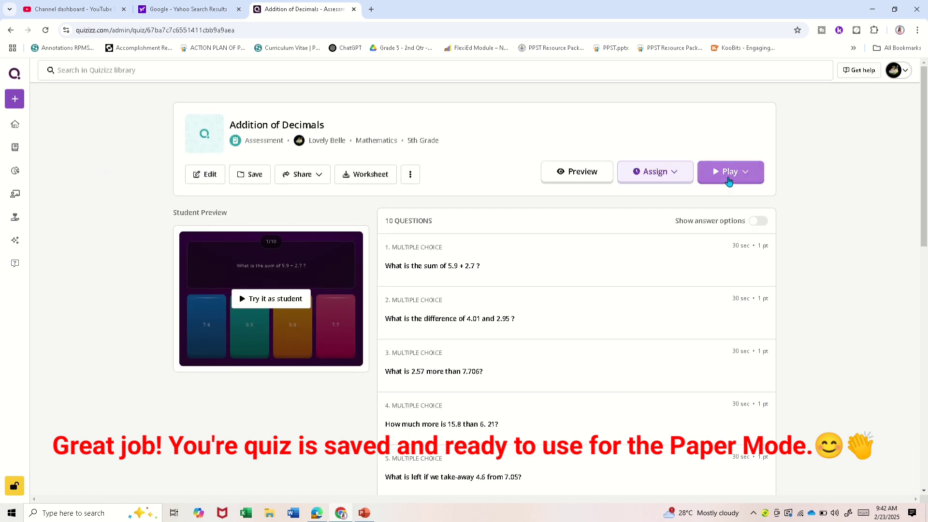
Step: Open the custom live-play settings of the published quiz and open the printable Q-cards for Paper Mode
click(728, 179)
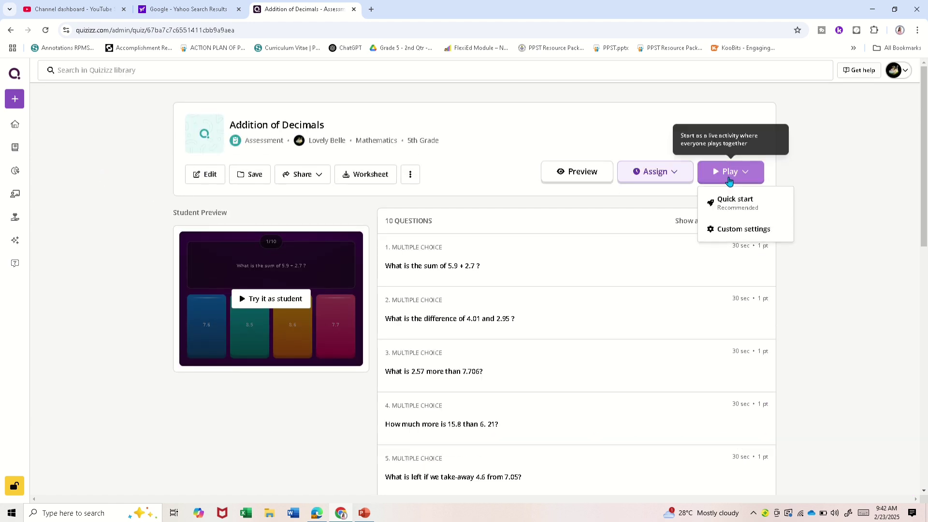
click(728, 229)
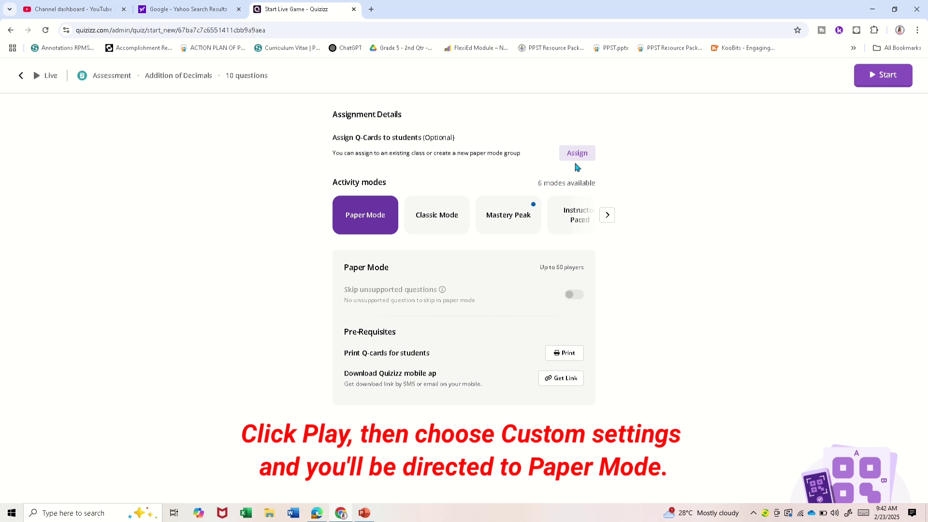
click(568, 356)
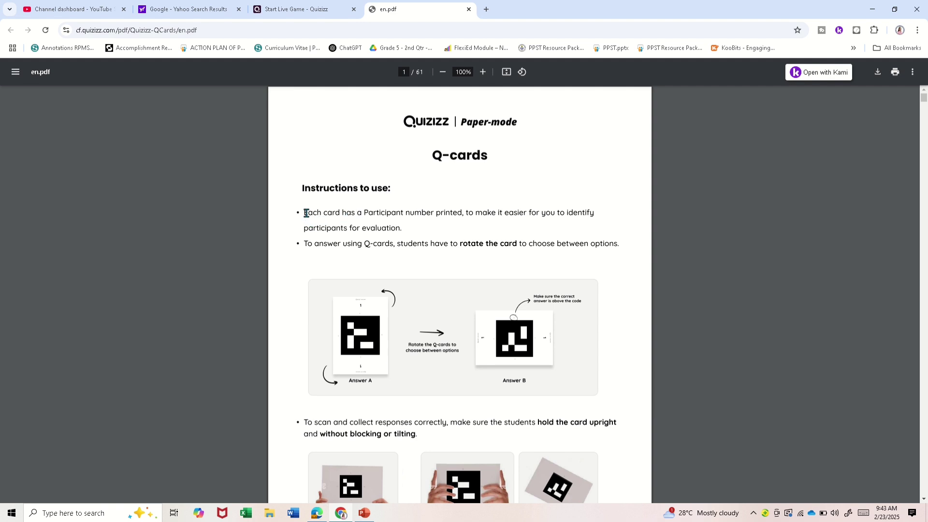
Step: Read the Q-card instructions on participant numbers and on rotating the card to choose an answer
drag(305, 213, 593, 217)
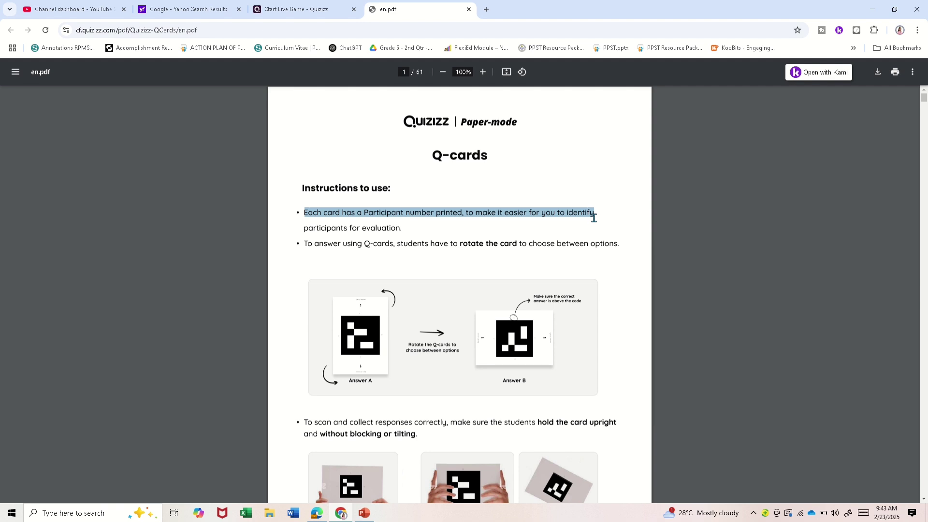
drag(304, 228, 405, 230)
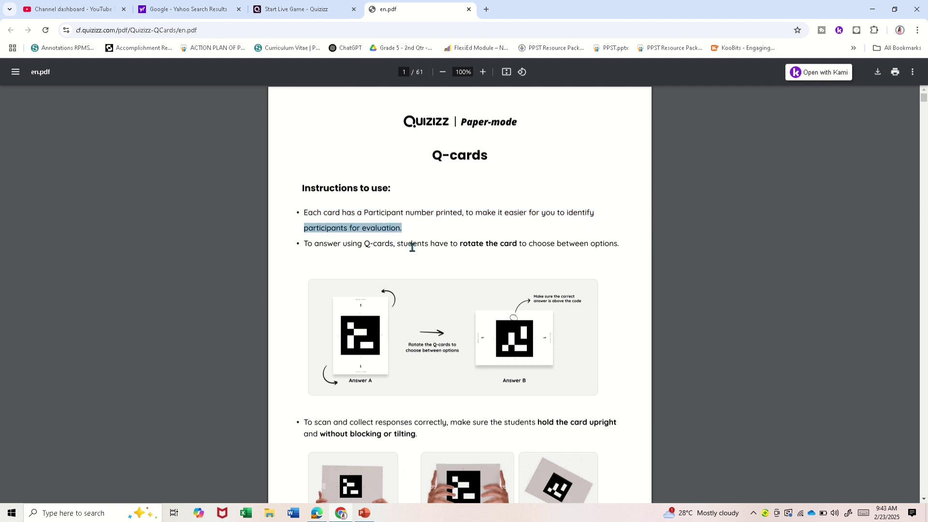
drag(294, 243, 628, 250)
scroll(615, 292, down, 2)
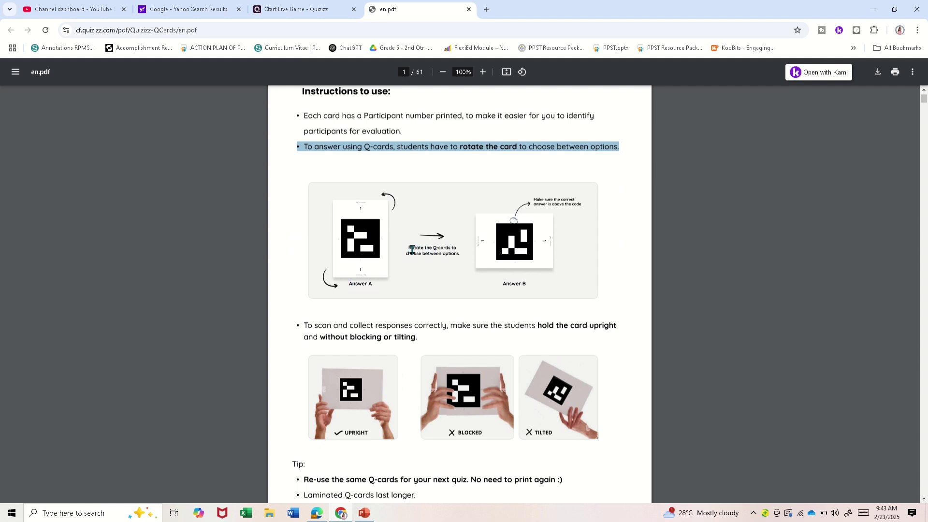
drag(410, 248, 457, 255)
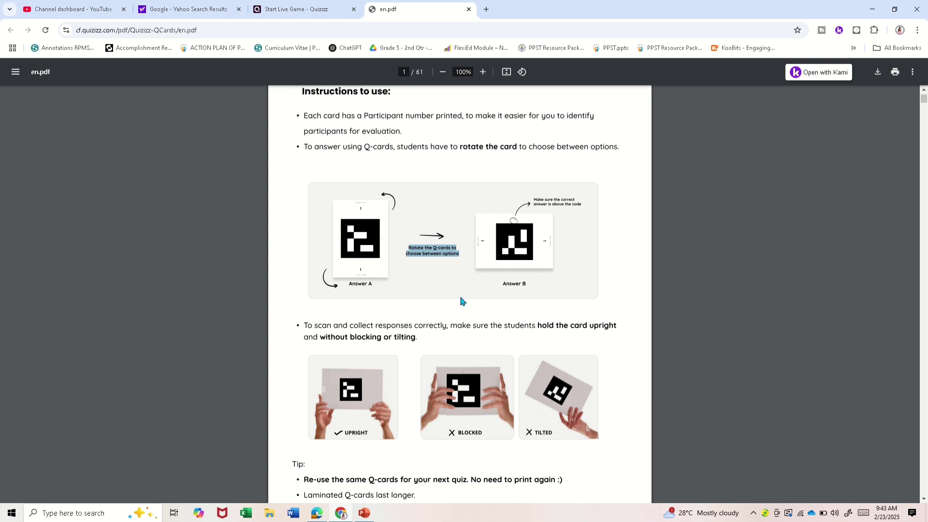
drag(531, 200, 590, 210)
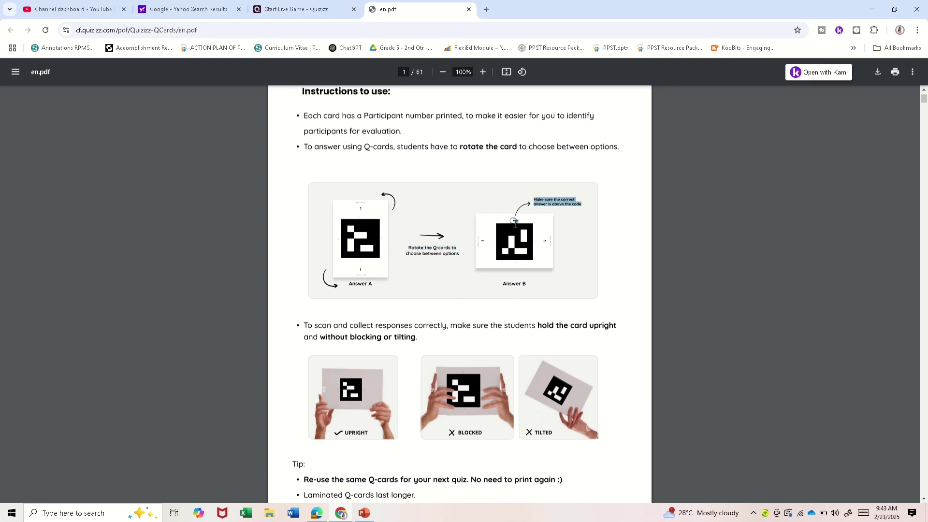
Step: Read the Q-card instructions on how students should hold the cards for scanning, and the tips below them
scroll(431, 327, down, 1)
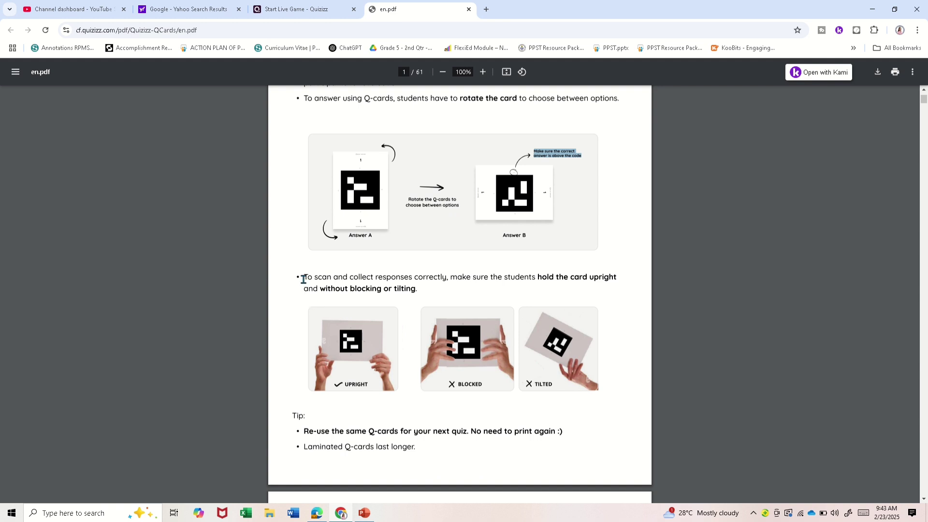
drag(293, 278, 618, 277)
drag(303, 288, 427, 290)
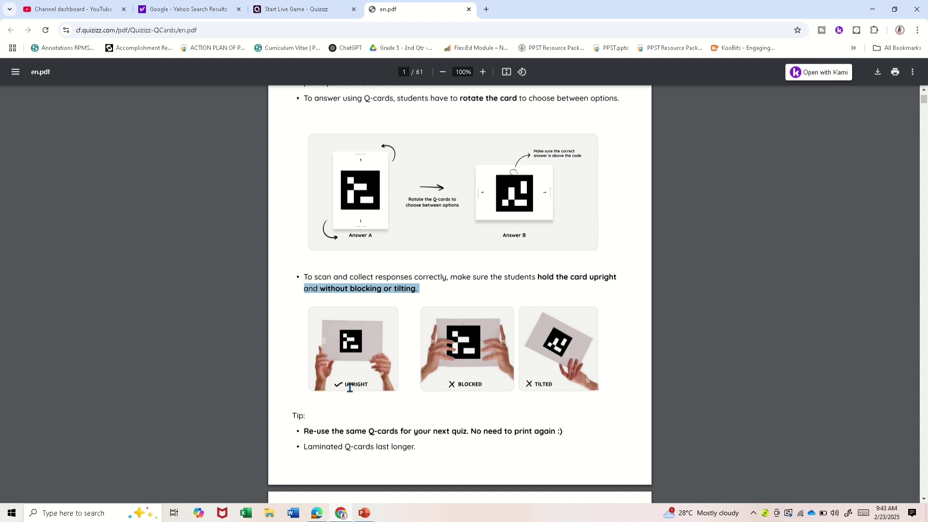
drag(345, 385, 364, 382)
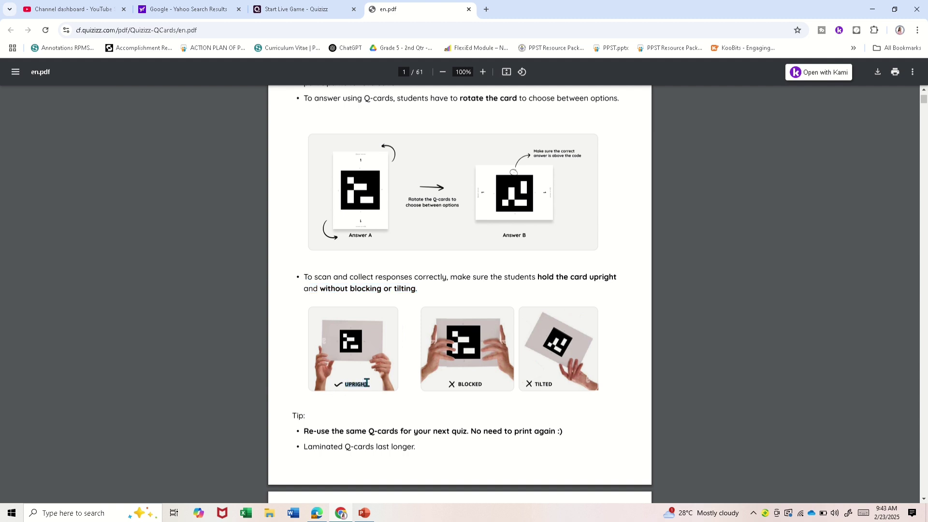
drag(459, 382, 554, 383)
drag(345, 384, 370, 386)
scroll(476, 418, down, 3)
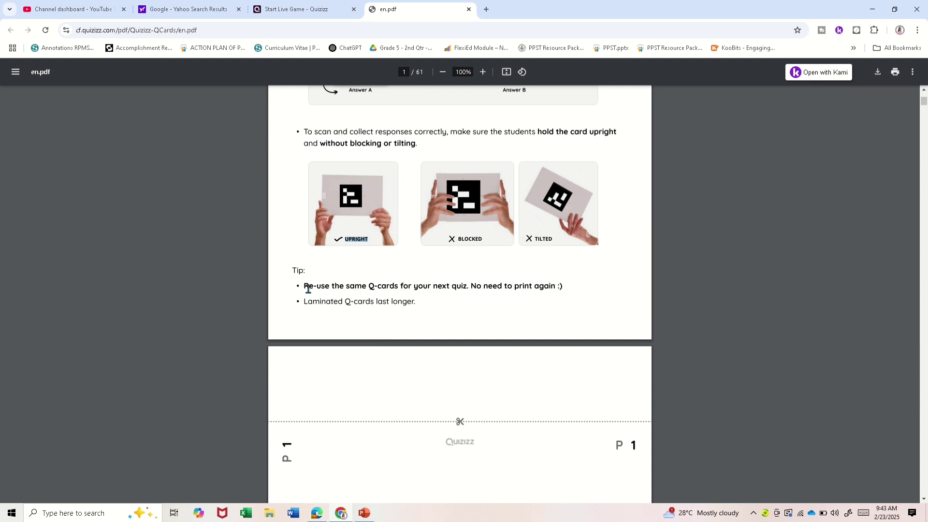
drag(304, 286, 562, 289)
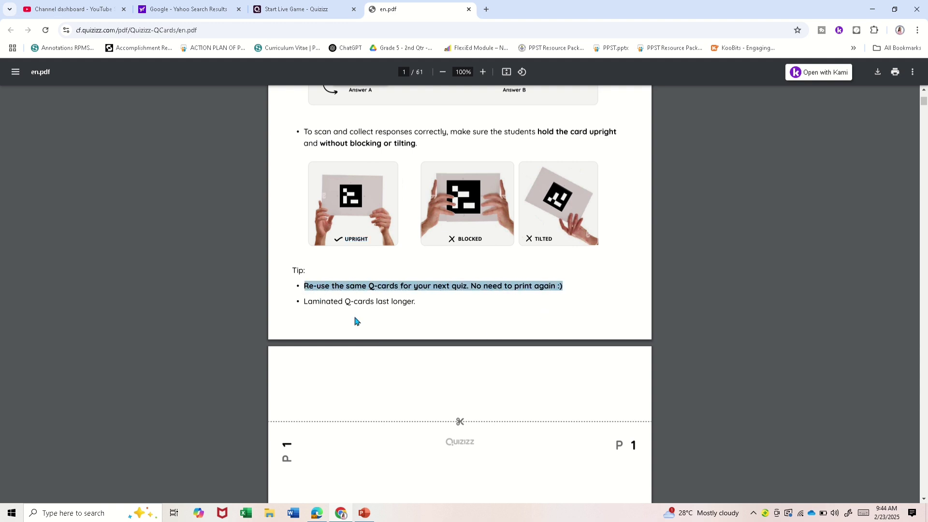
drag(300, 302, 421, 304)
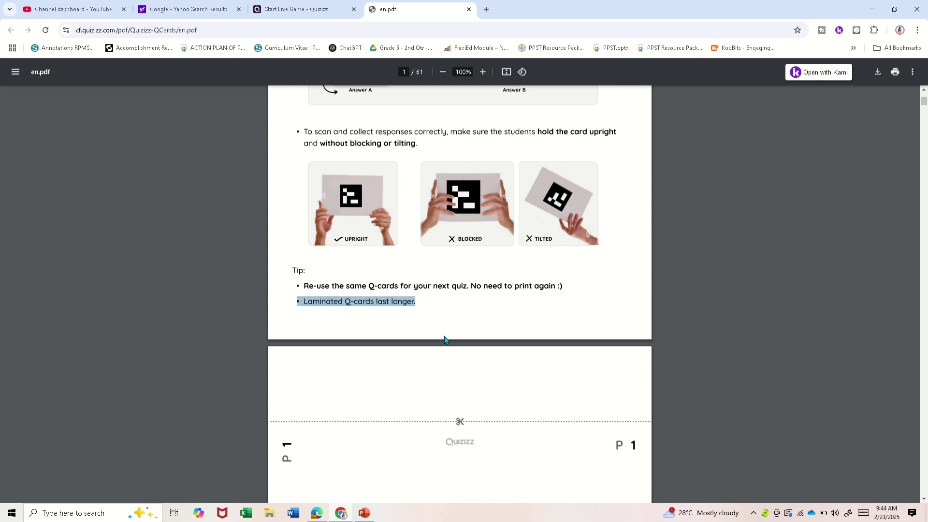
Step: Look through the individual Q-cards from participant 1 to the last card in the PDF
scroll(444, 339, down, 6)
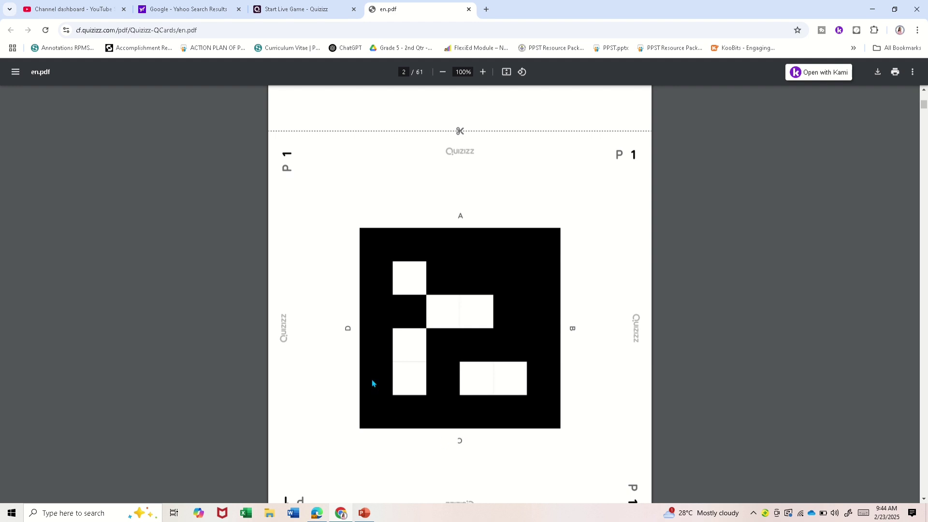
scroll(346, 327, down, 4)
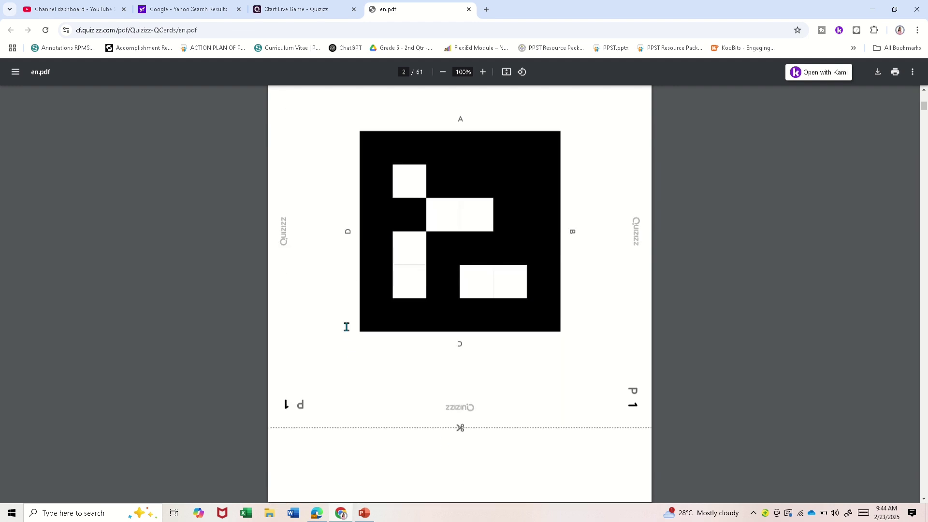
scroll(457, 338, down, 6)
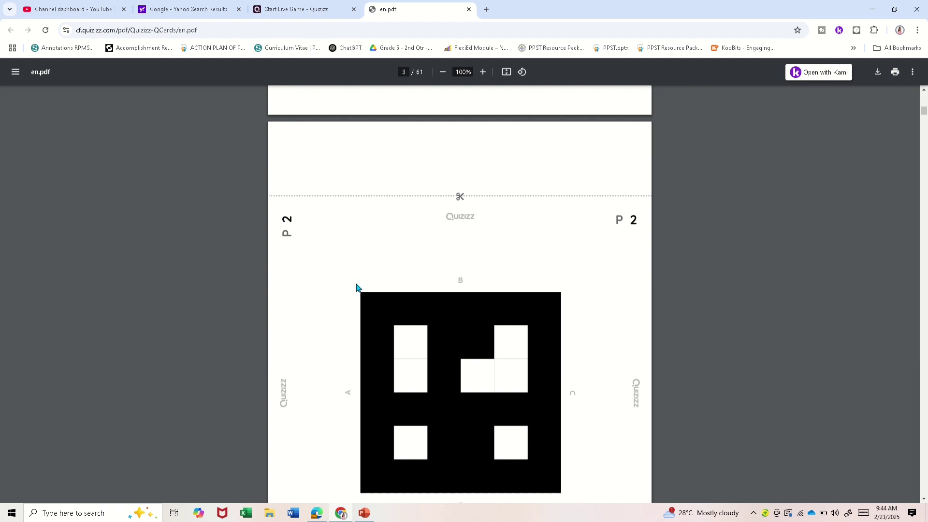
scroll(356, 287, down, 10)
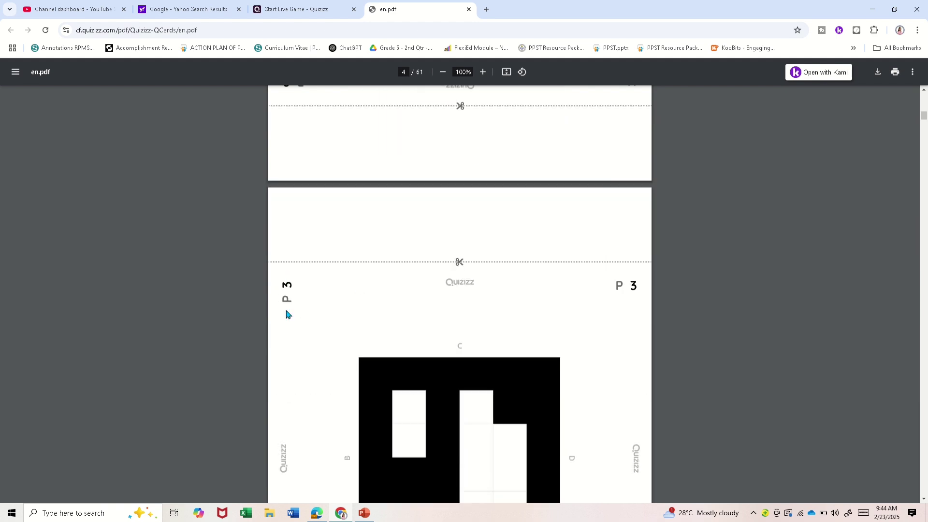
scroll(307, 303, down, 10)
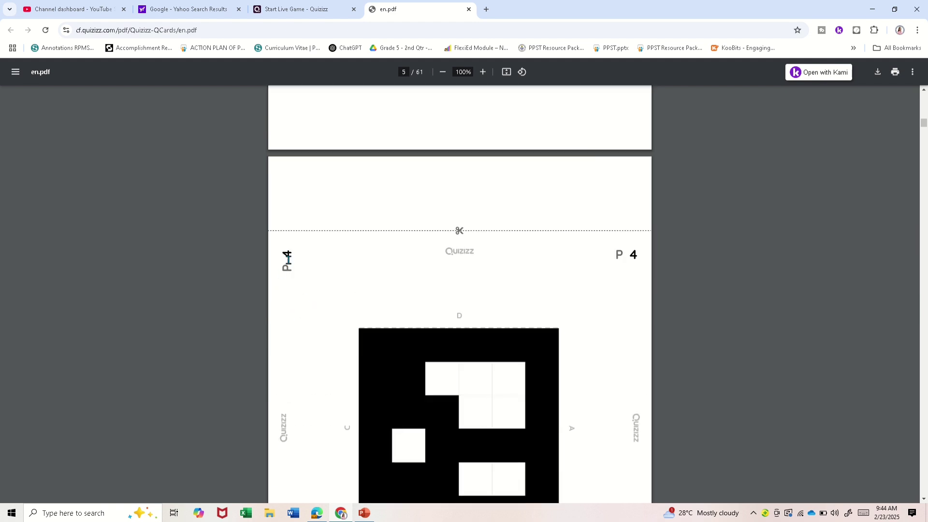
scroll(319, 283, down, 10)
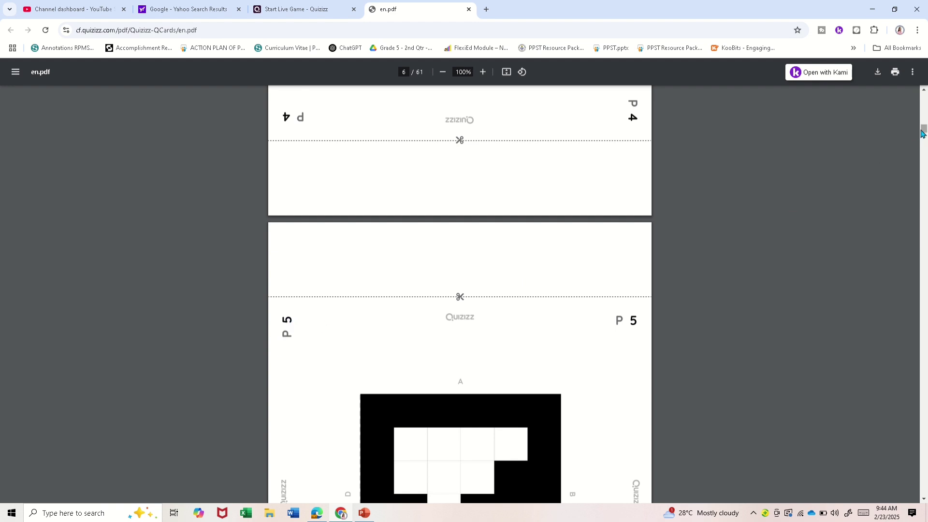
drag(921, 133, 894, 495)
scroll(554, 414, up, 2)
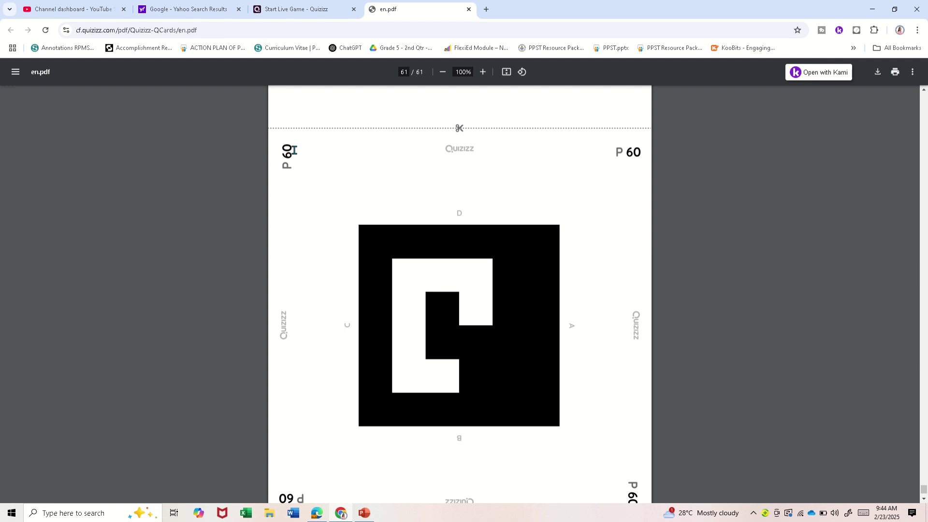
Step: Return to the live game setup and choose the V-Argon class with 25 students for Q-card assignment
click(284, 14)
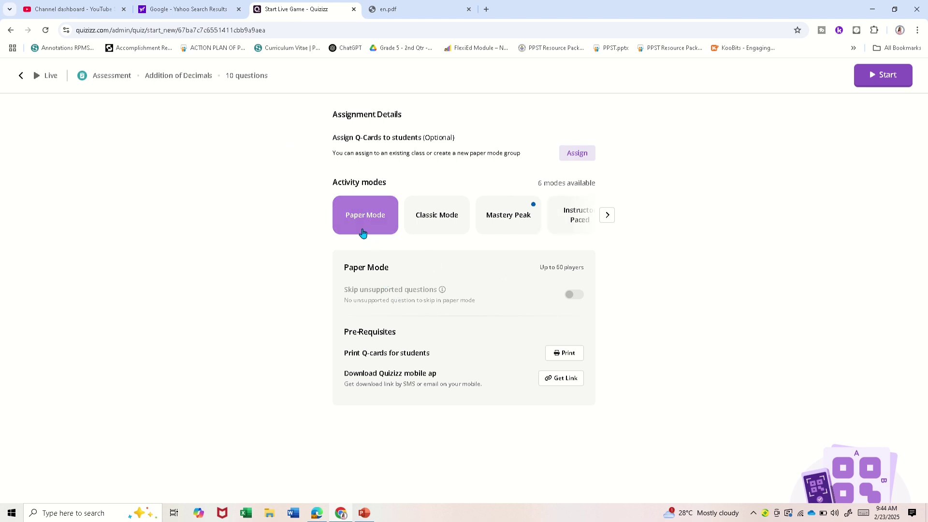
click(580, 158)
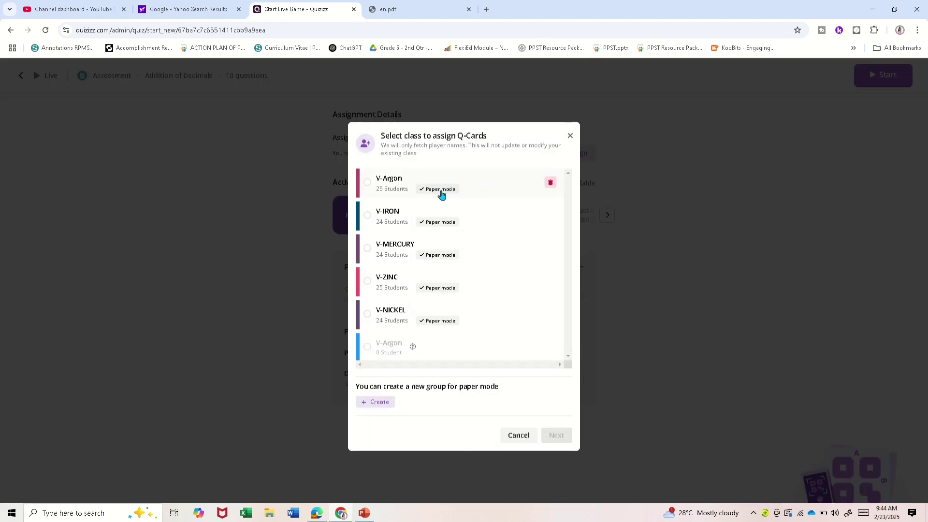
click(368, 185)
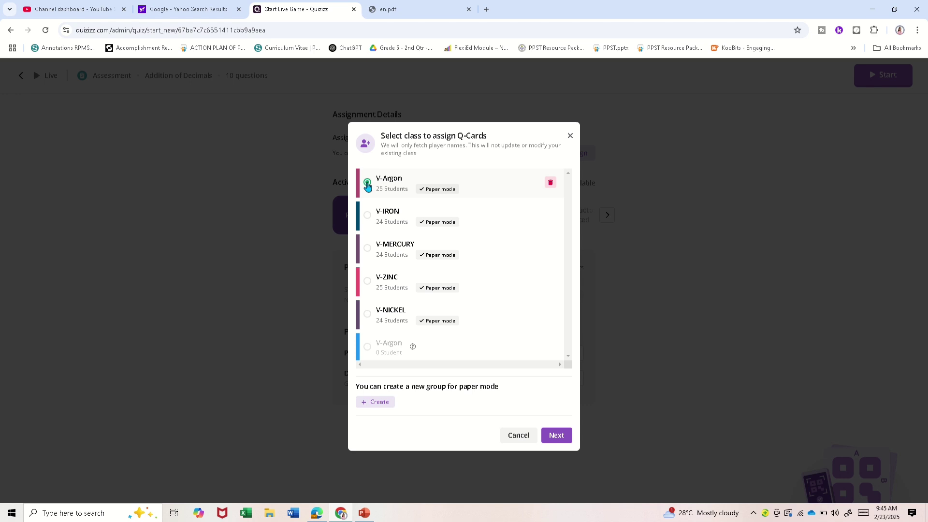
click(556, 436)
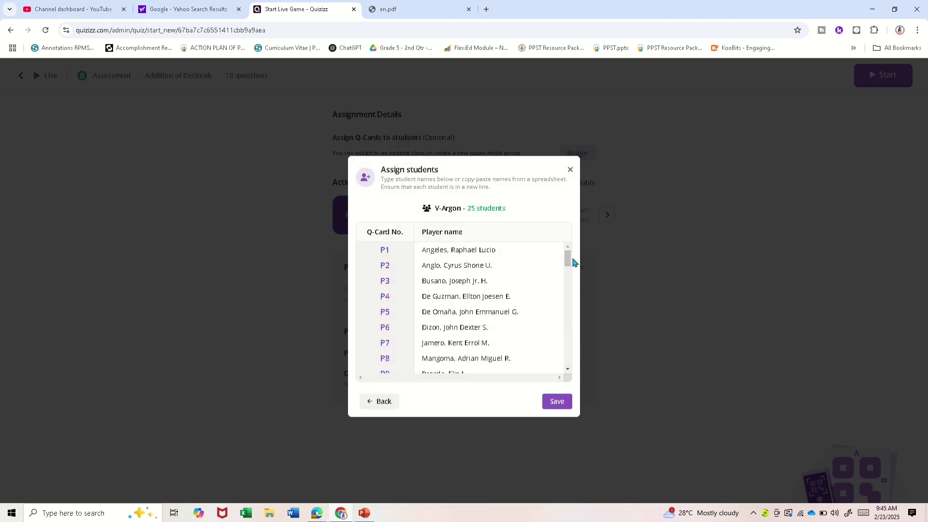
Step: Check the V-Argon student list against the Q-card numbers, save the assignment and start the Paper Mode game
mouse_move(567, 256)
mouse_down()
mouse_move(567, 327)
mouse_move(567, 259)
mouse_up()
drag(567, 263, 569, 300)
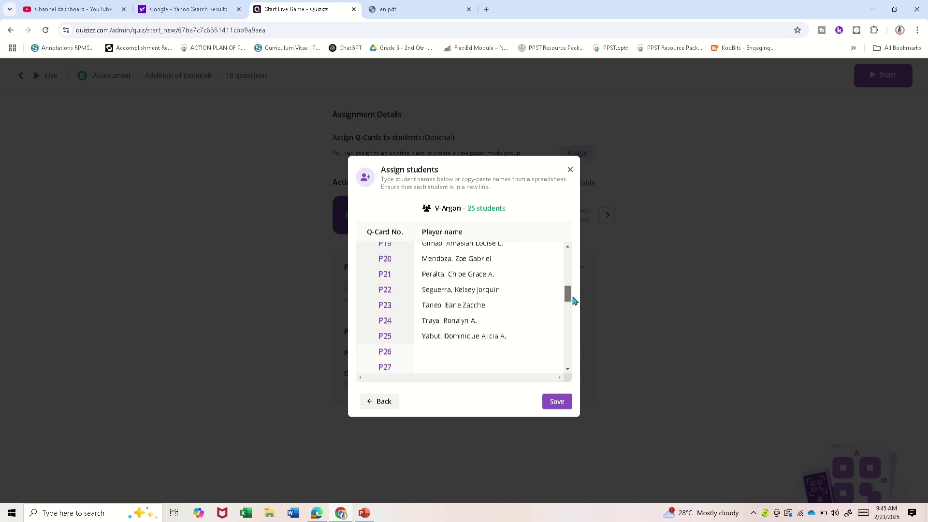
click(558, 402)
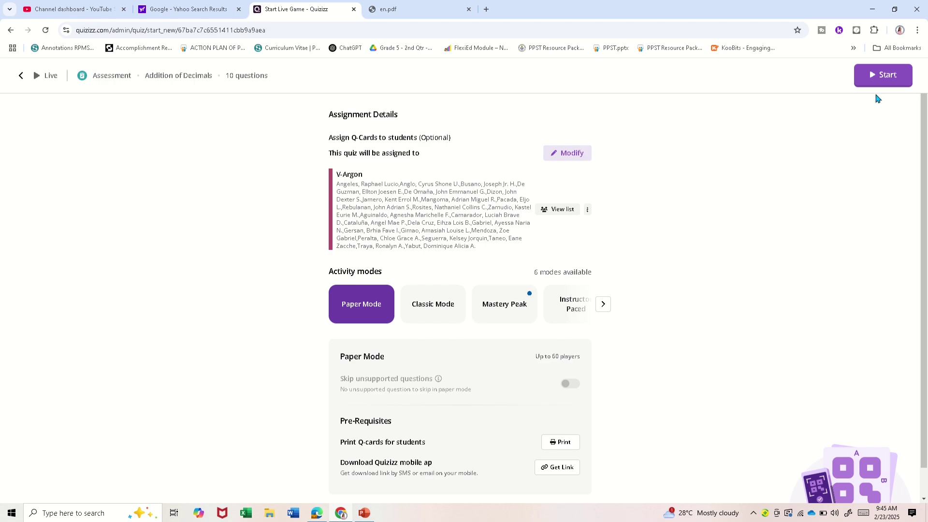
click(883, 81)
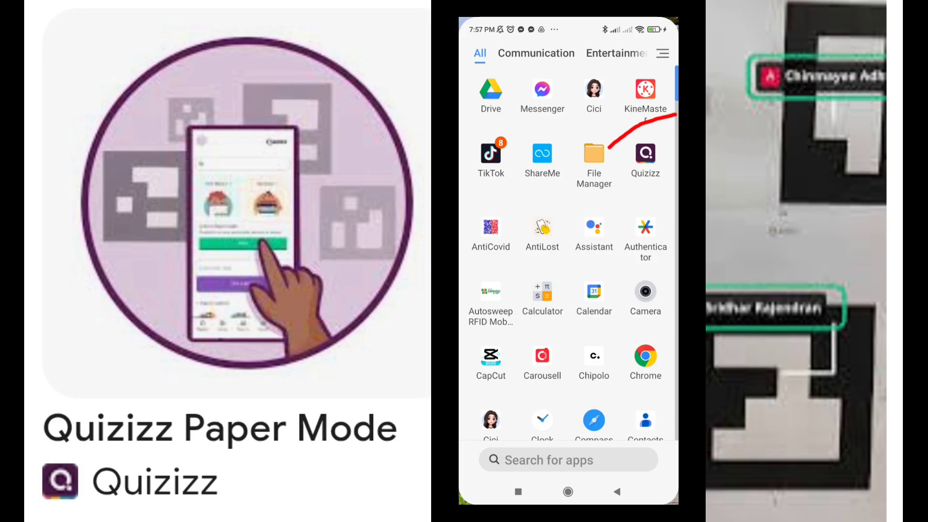